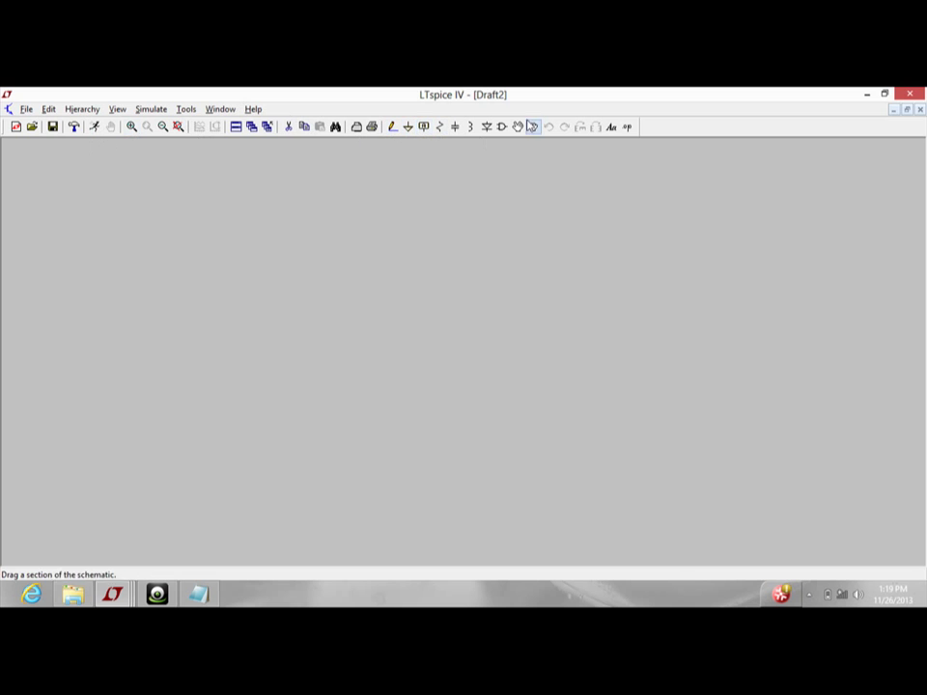
# Place a UniversalOpamp2 component from the Opamps library in the middle of the schematic.
pyautogui.click(501, 126)
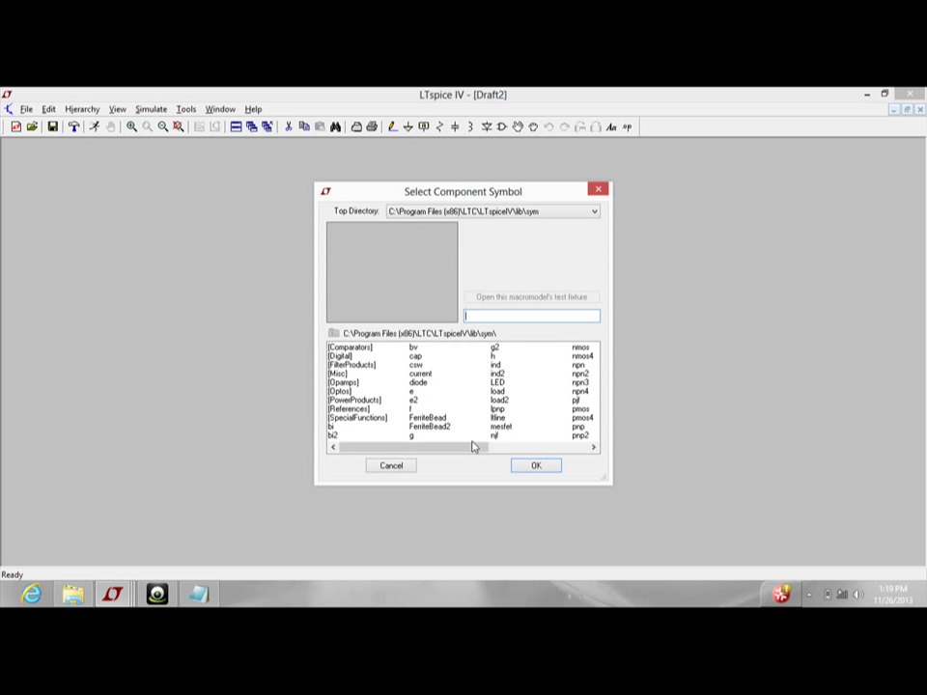
pyautogui.moveTo(416, 447); pyautogui.dragTo(467, 447)
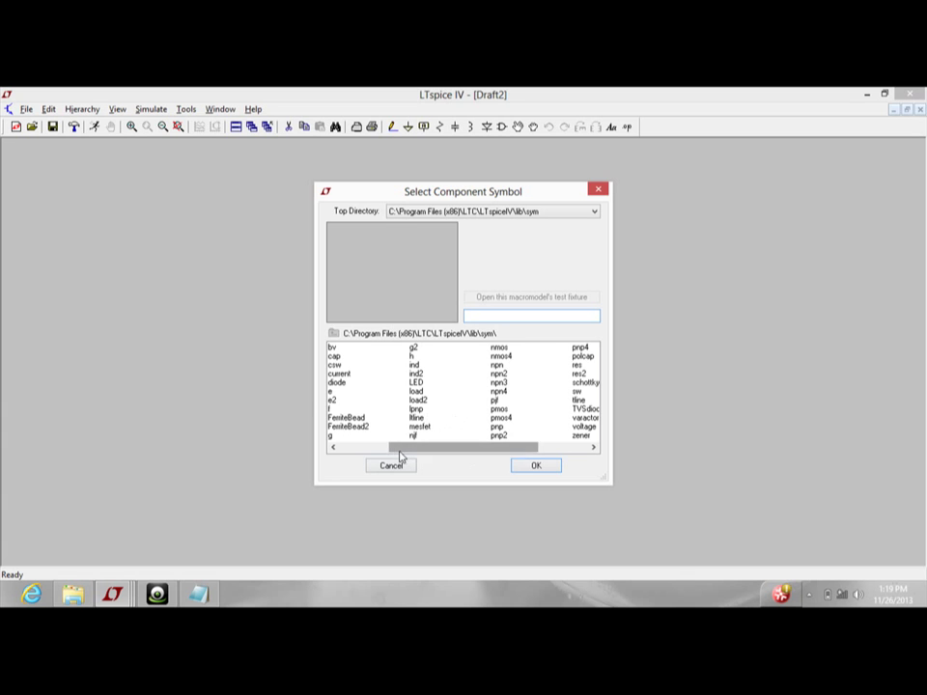
pyautogui.moveTo(397, 445); pyautogui.dragTo(348, 448)
pyautogui.click(344, 383)
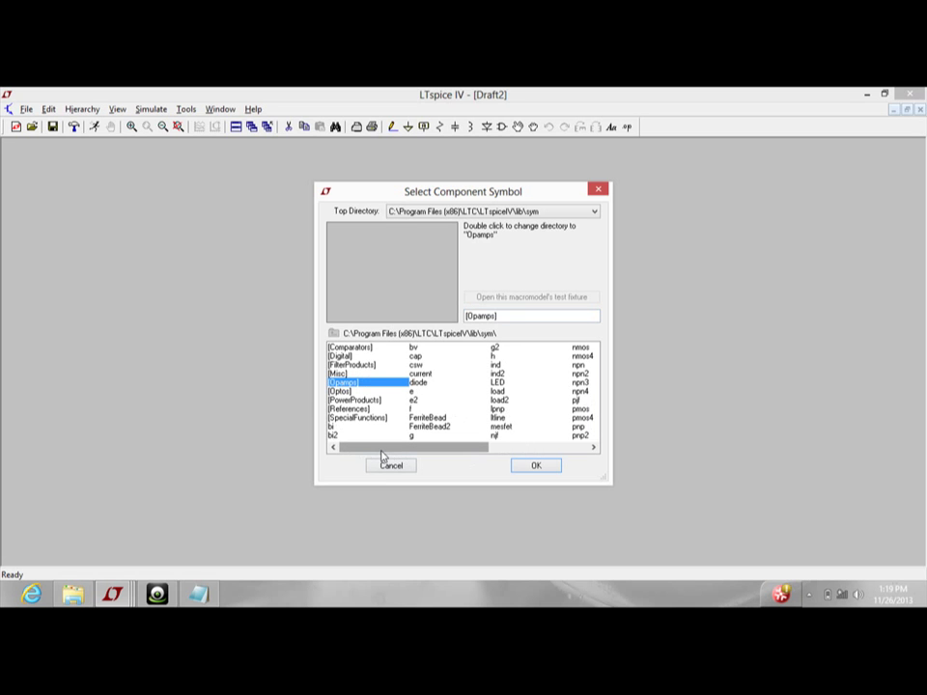
pyautogui.doubleClick(357, 384)
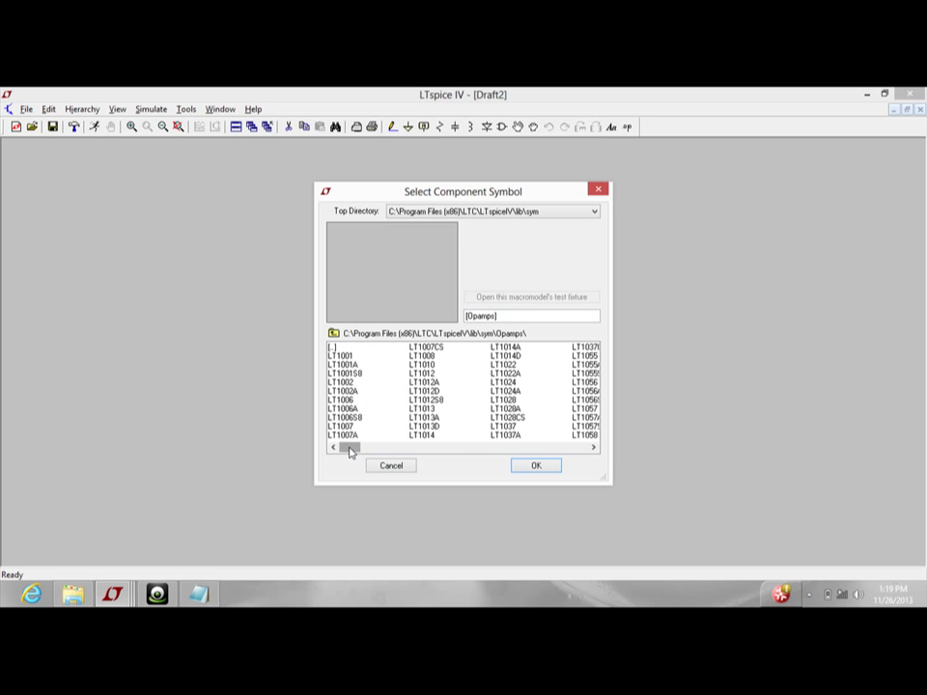
pyautogui.moveTo(349, 450); pyautogui.dragTo(582, 447)
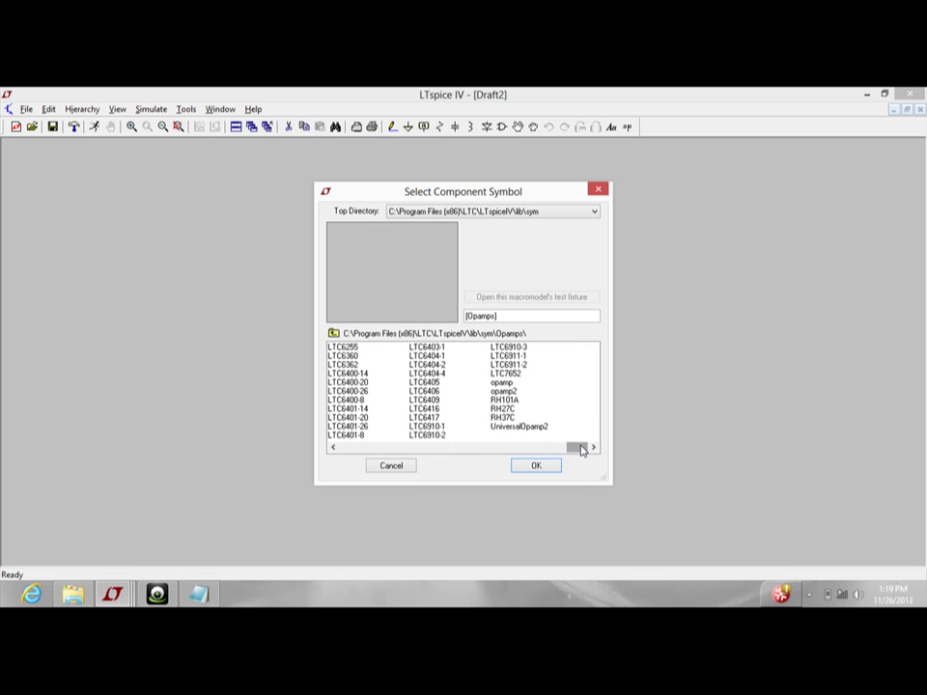
pyautogui.click(518, 428)
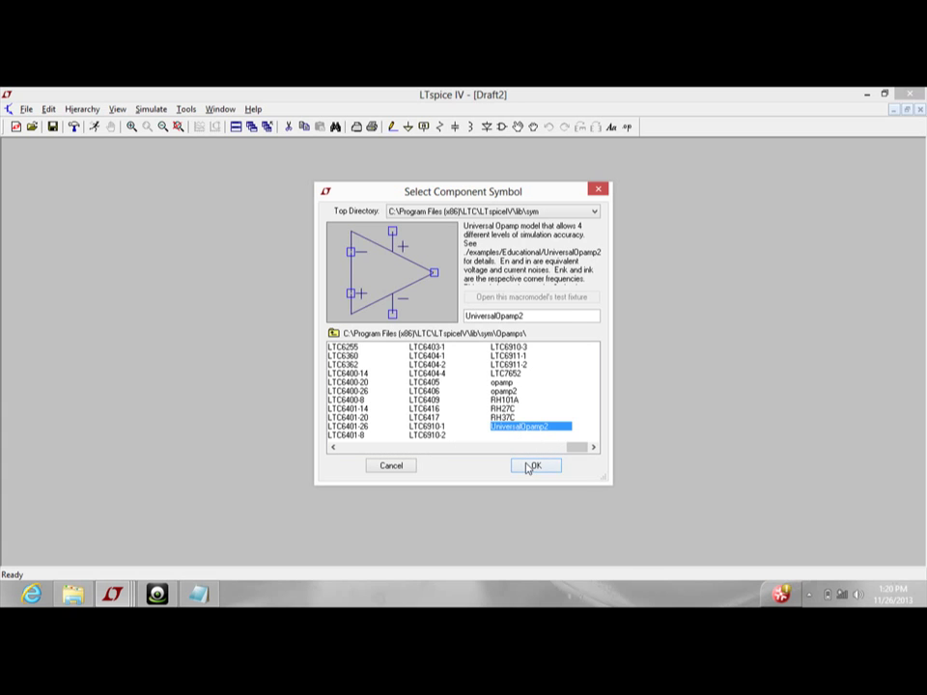
pyautogui.click(531, 467)
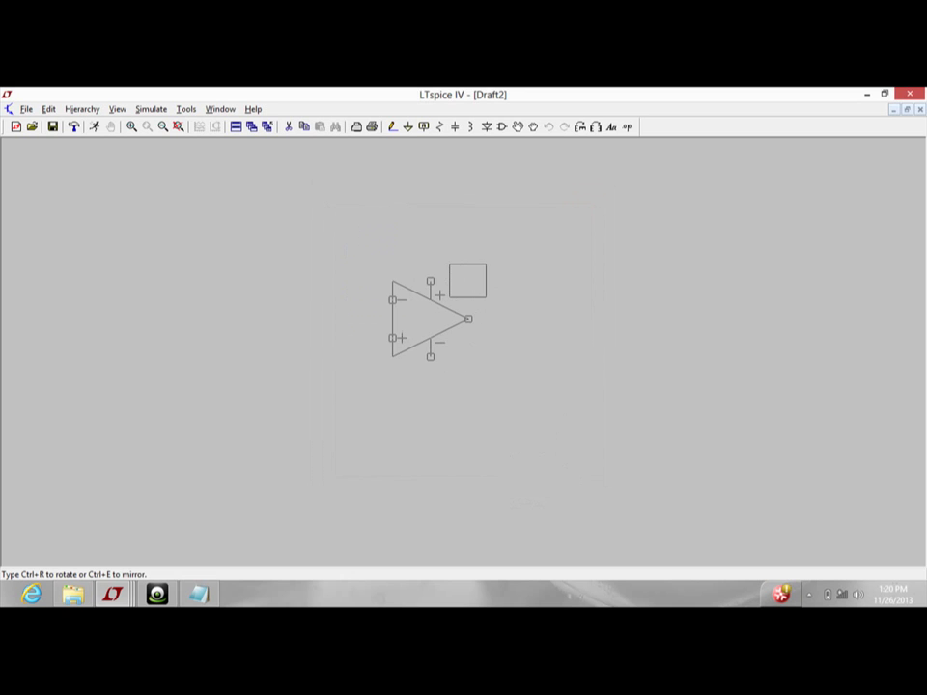
pyautogui.click(487, 280)
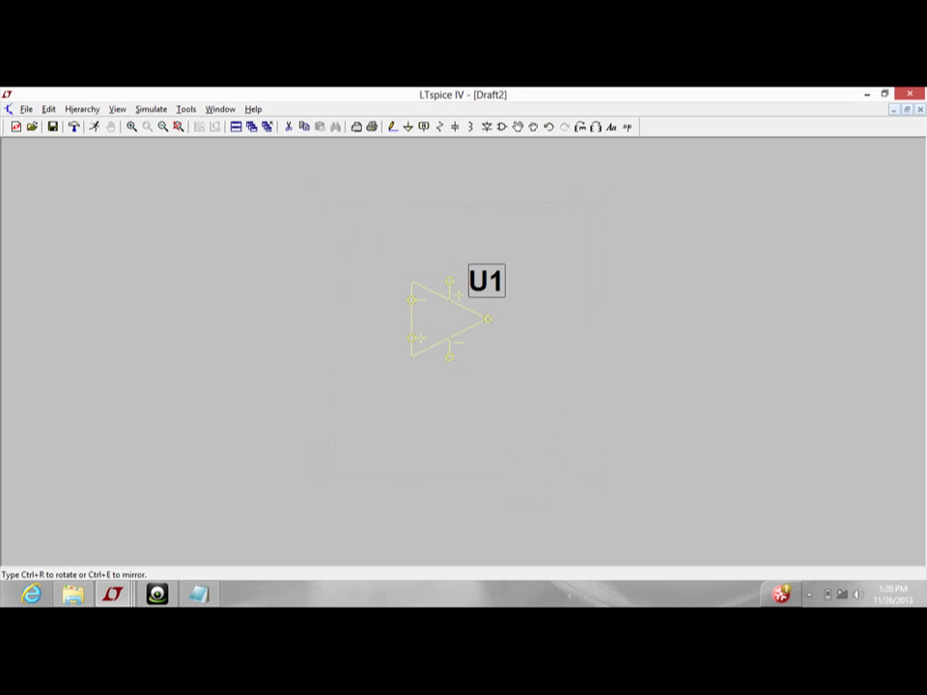
pyautogui.press('Escape')
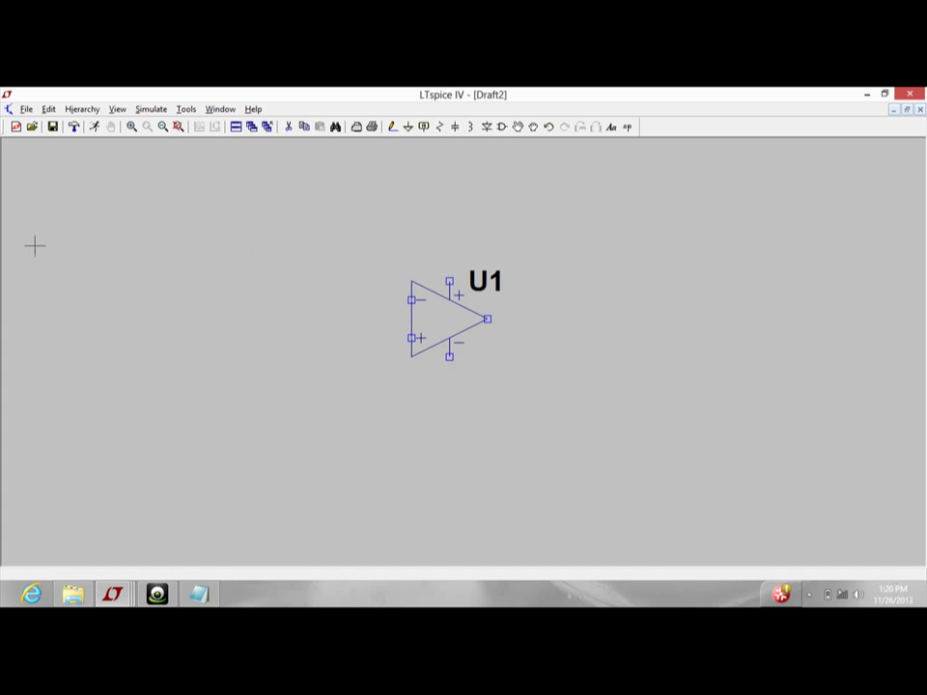
# Place two vertical resistors, one just right of the op-amp's output and one below and left of the op-amp.
pyautogui.click(440, 128)
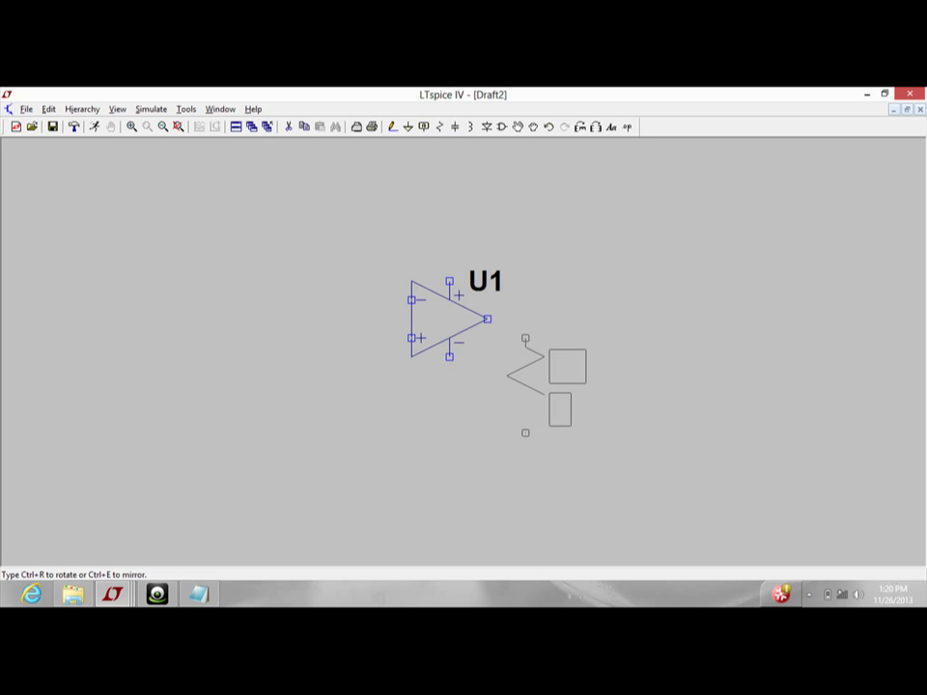
pyautogui.click(525, 318)
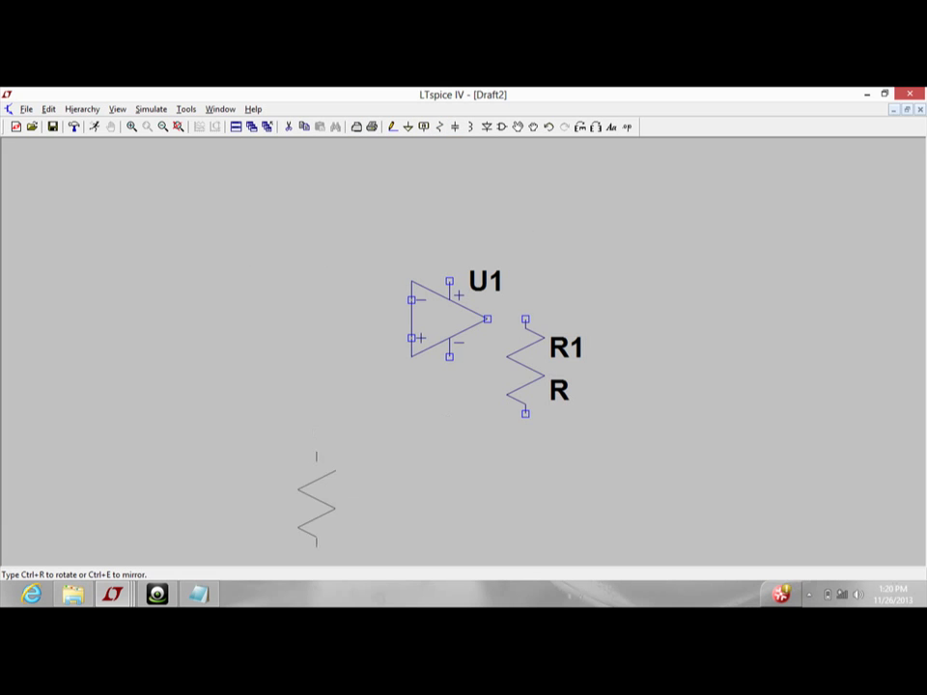
pyautogui.click(354, 413)
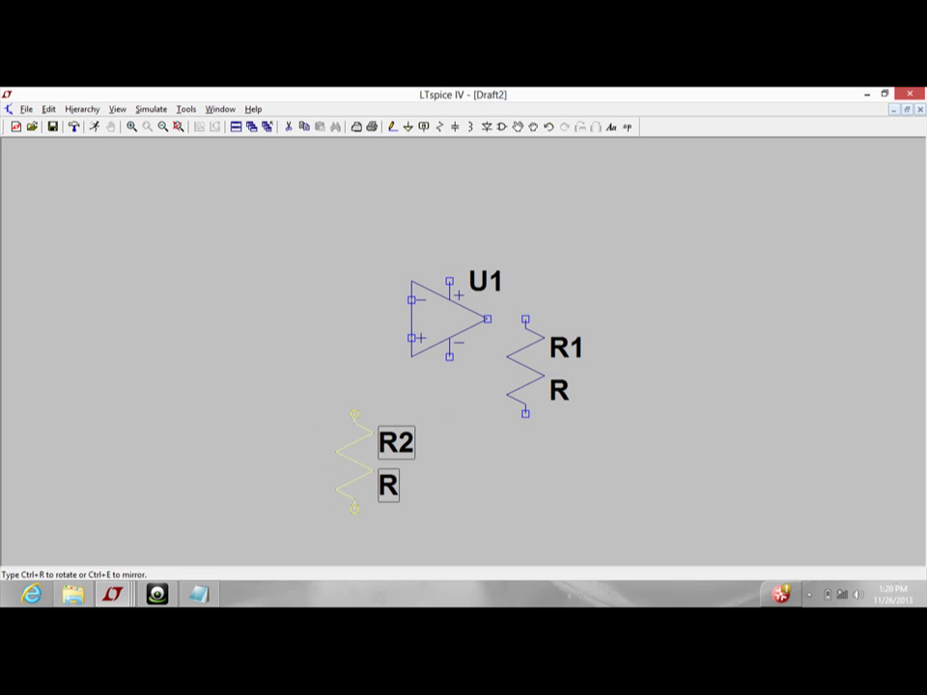
pyautogui.press('Escape')
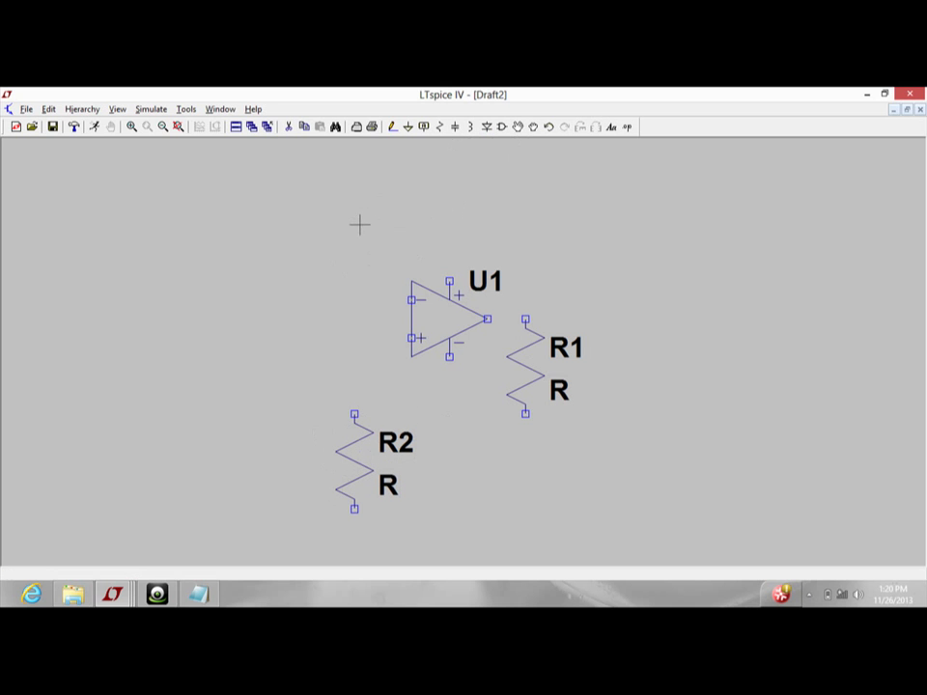
# Place three voltage sources: one below right of the op-amp, one above right and one to its left.
pyautogui.click(502, 128)
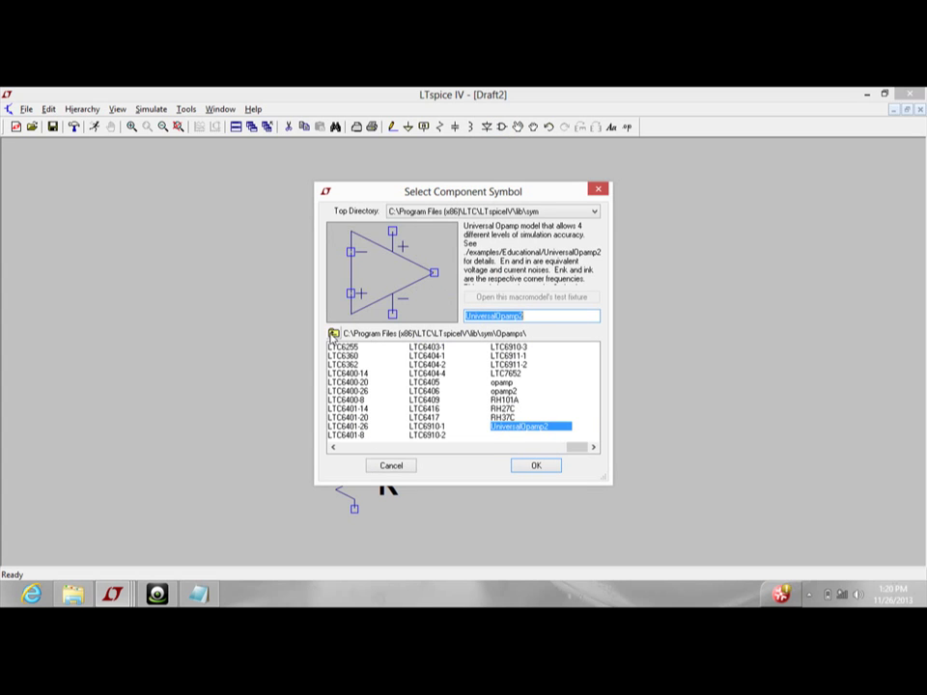
pyautogui.click(333, 333)
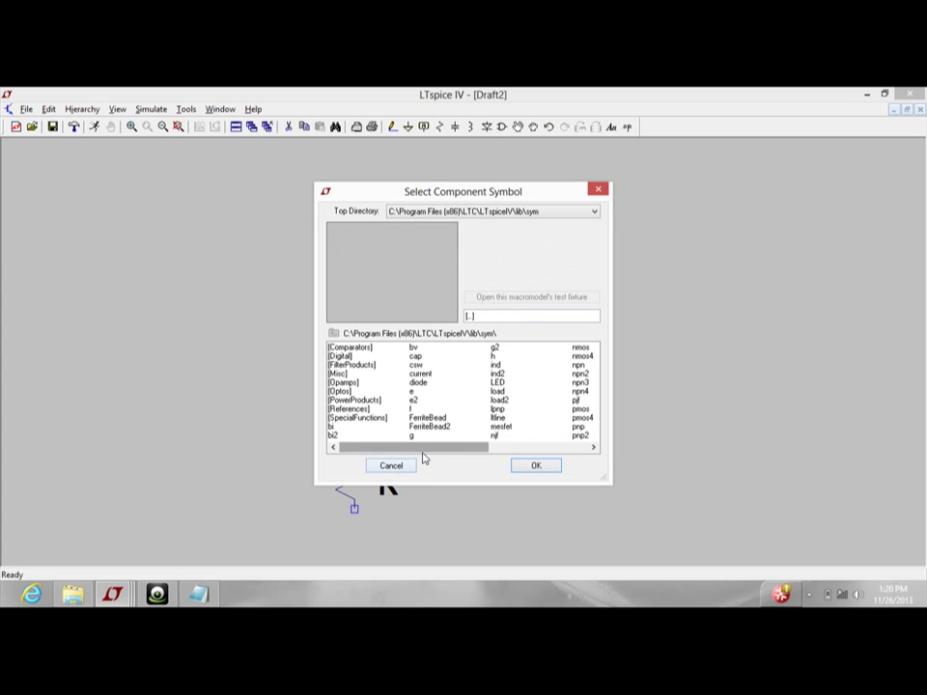
pyautogui.moveTo(460, 448); pyautogui.dragTo(549, 448)
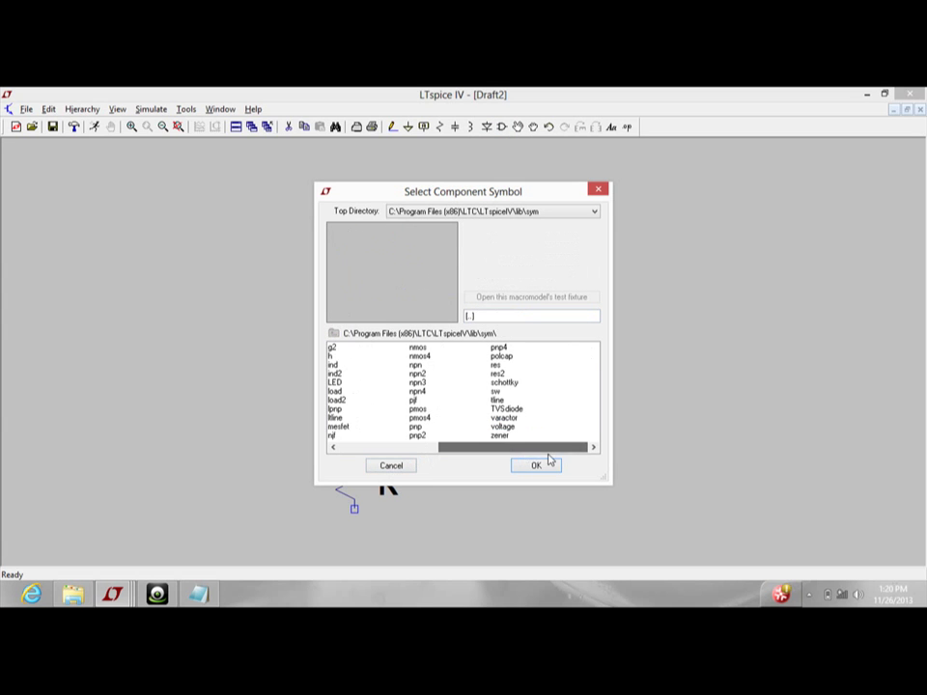
pyautogui.click(506, 427)
pyautogui.click(534, 467)
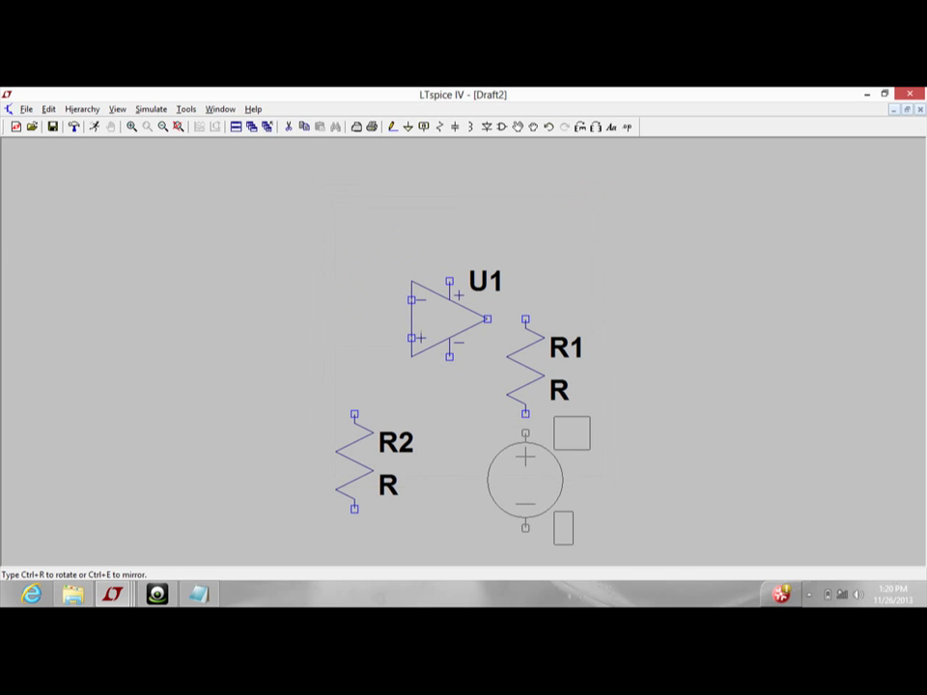
pyautogui.click(620, 479)
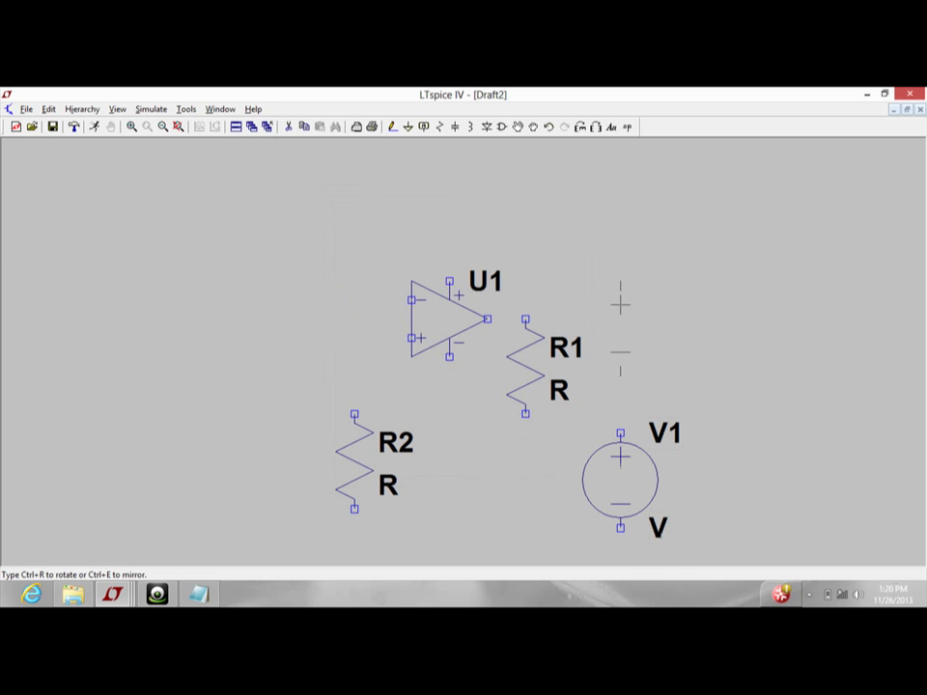
pyautogui.click(619, 252)
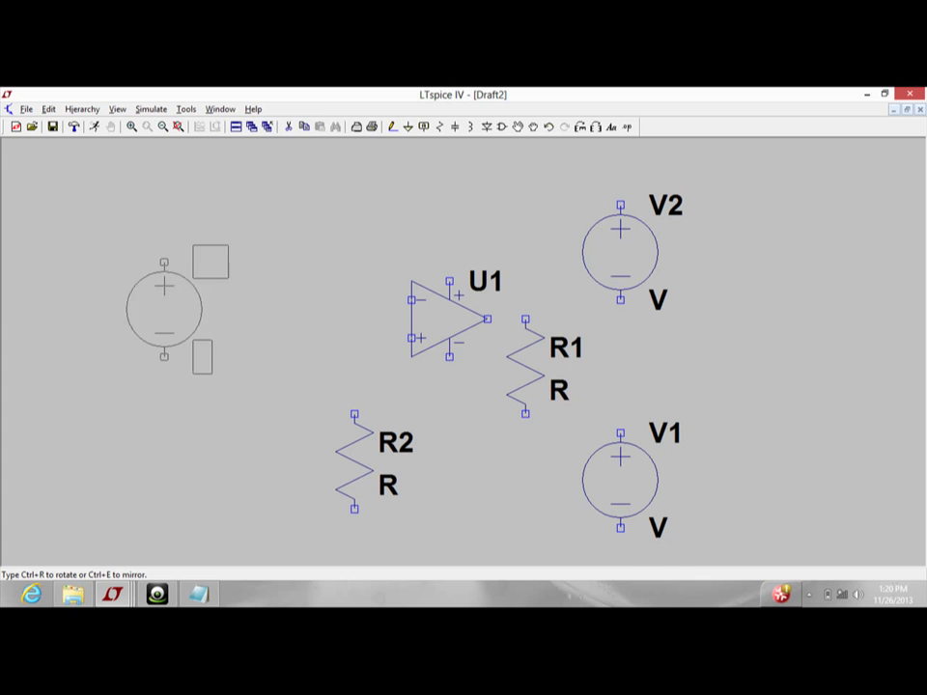
pyautogui.click(165, 328)
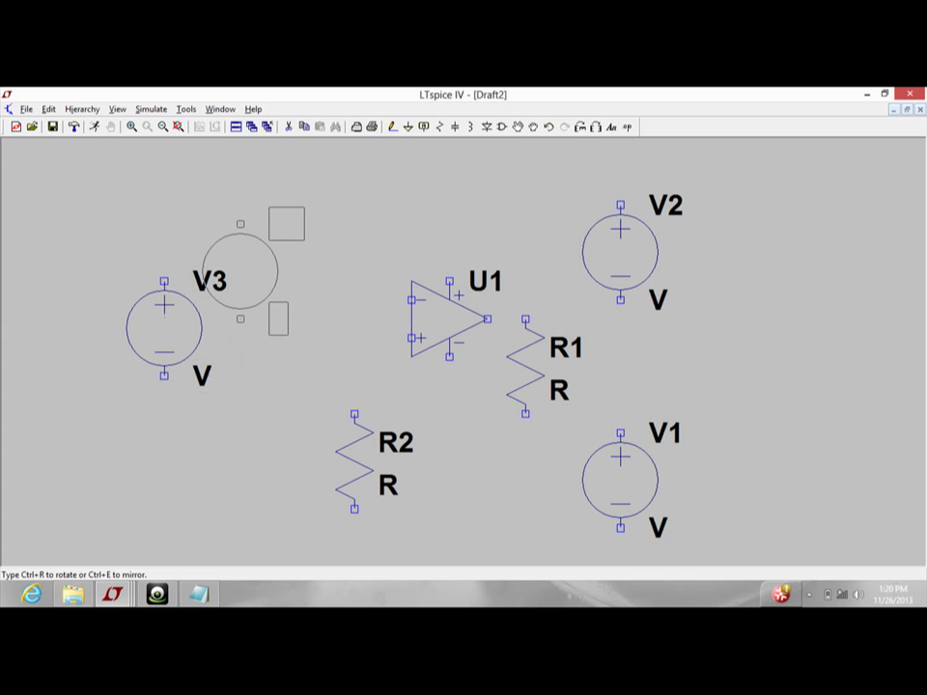
pyautogui.press('Escape')
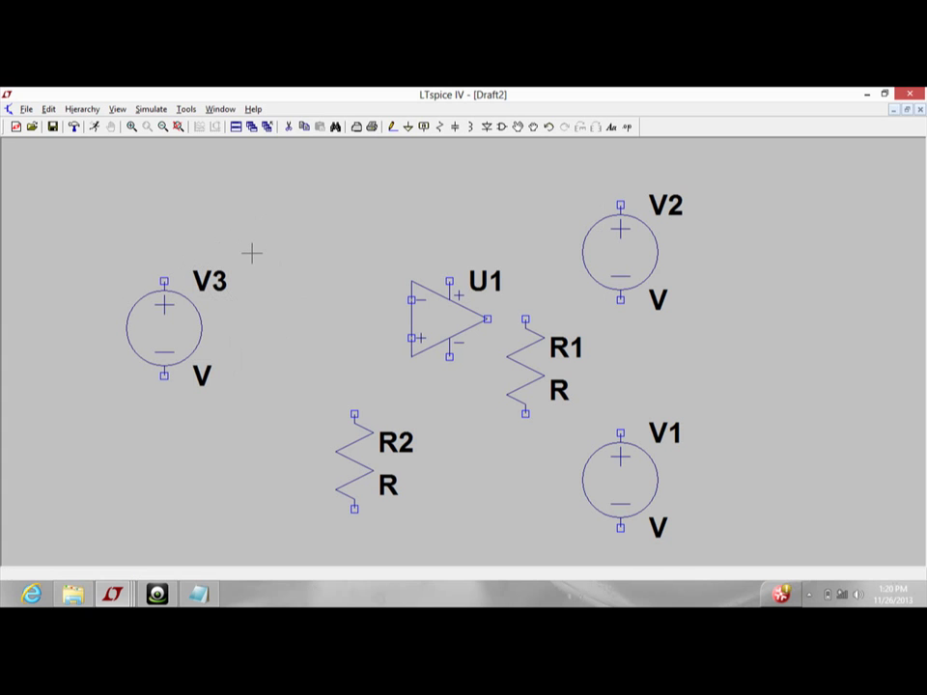
# Place two ground symbols, one below and left of R2 and one right of the V1 and V2 sources.
pyautogui.click(409, 128)
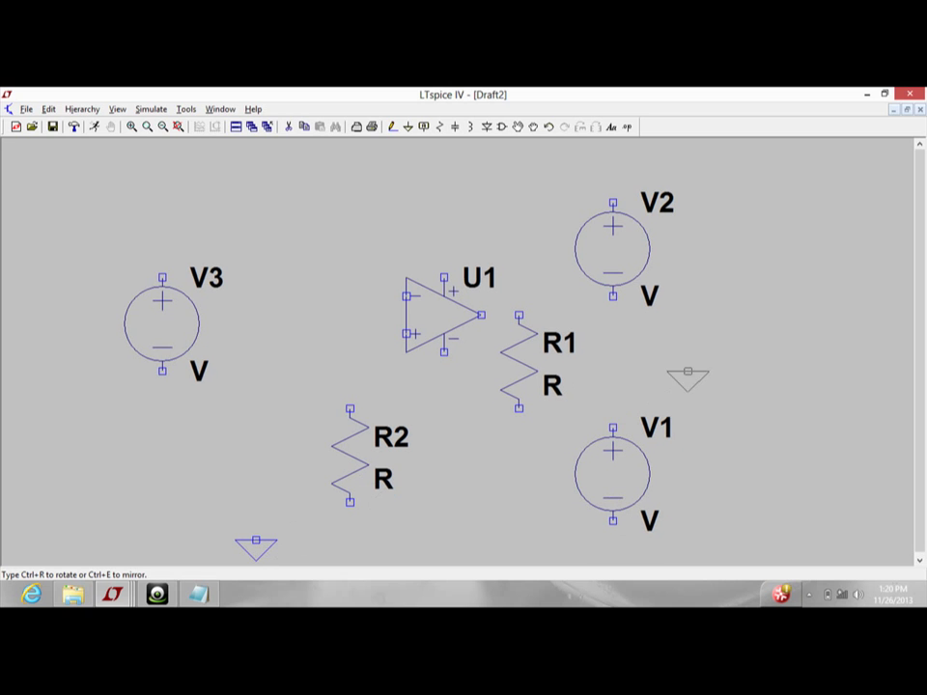
pyautogui.click(727, 359)
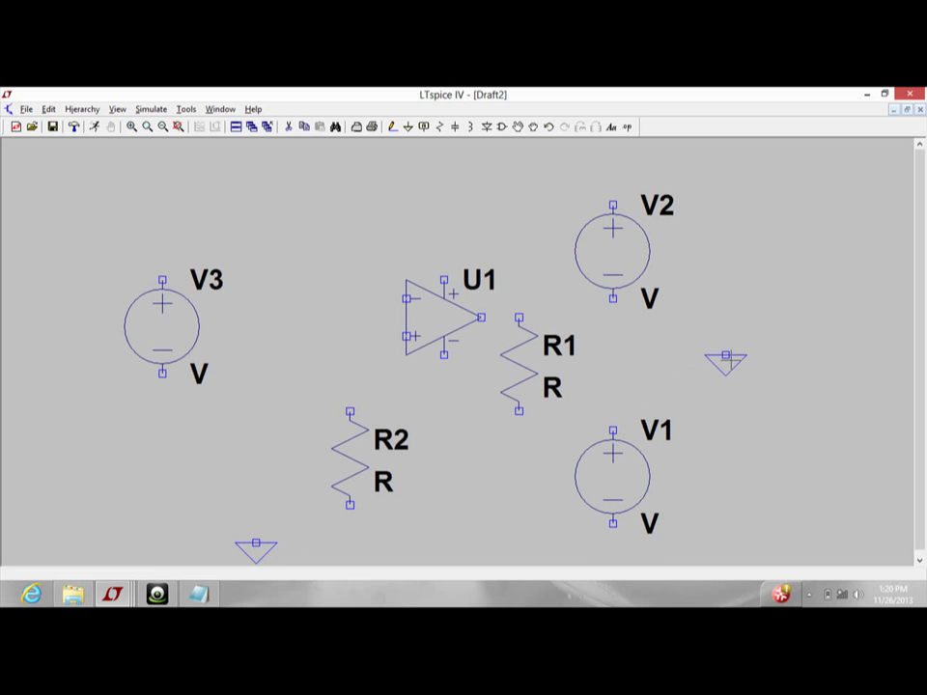
# Wire the op-amp's inverting input to the positive terminal of V3.
pyautogui.click(392, 127)
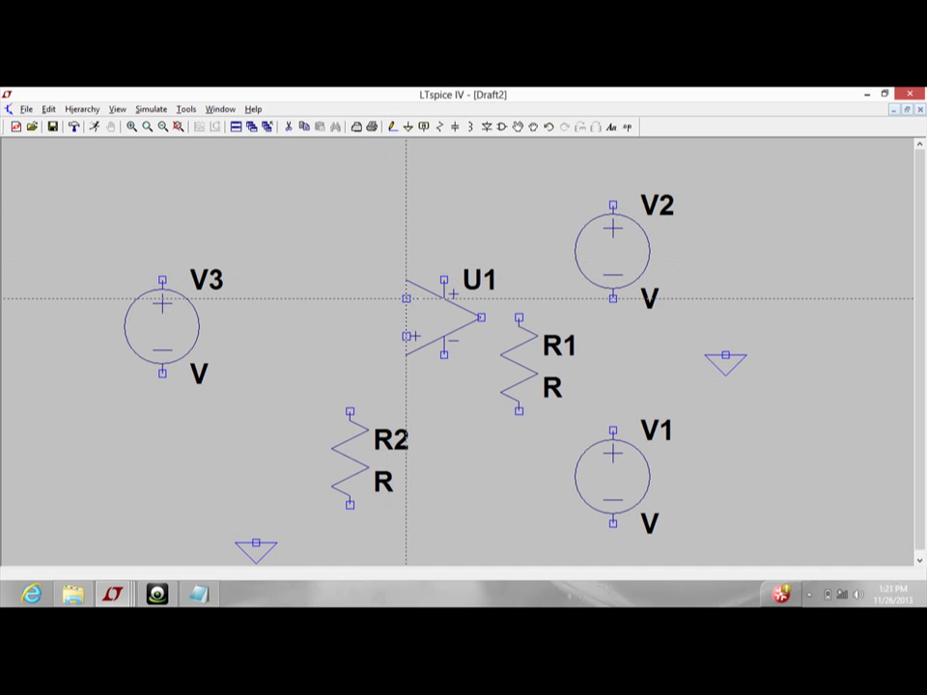
pyautogui.click(406, 299)
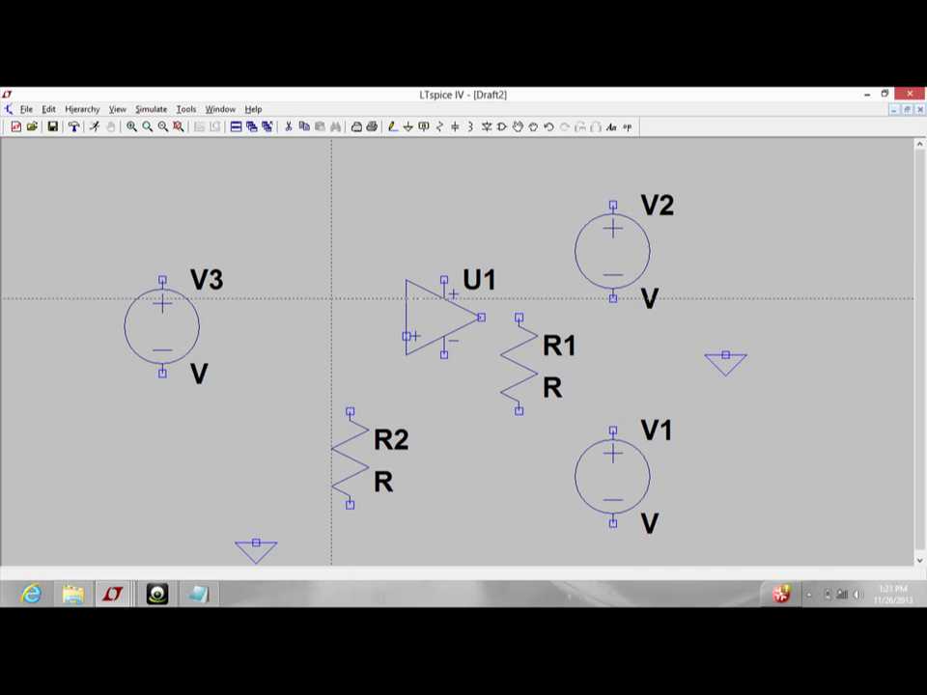
pyautogui.click(331, 298)
pyautogui.click(331, 244)
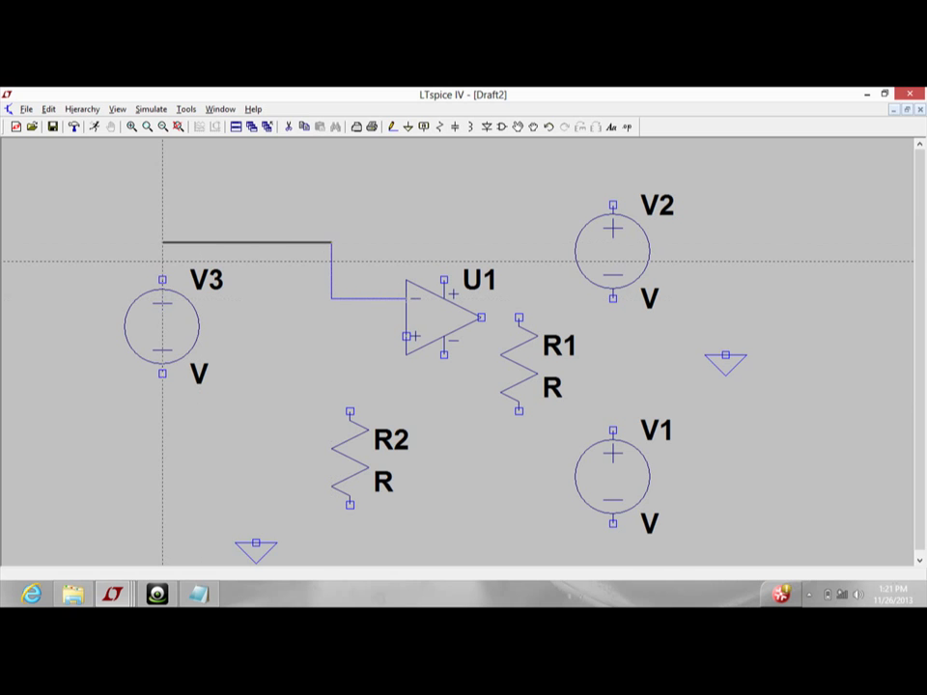
pyautogui.click(163, 243)
pyautogui.click(163, 280)
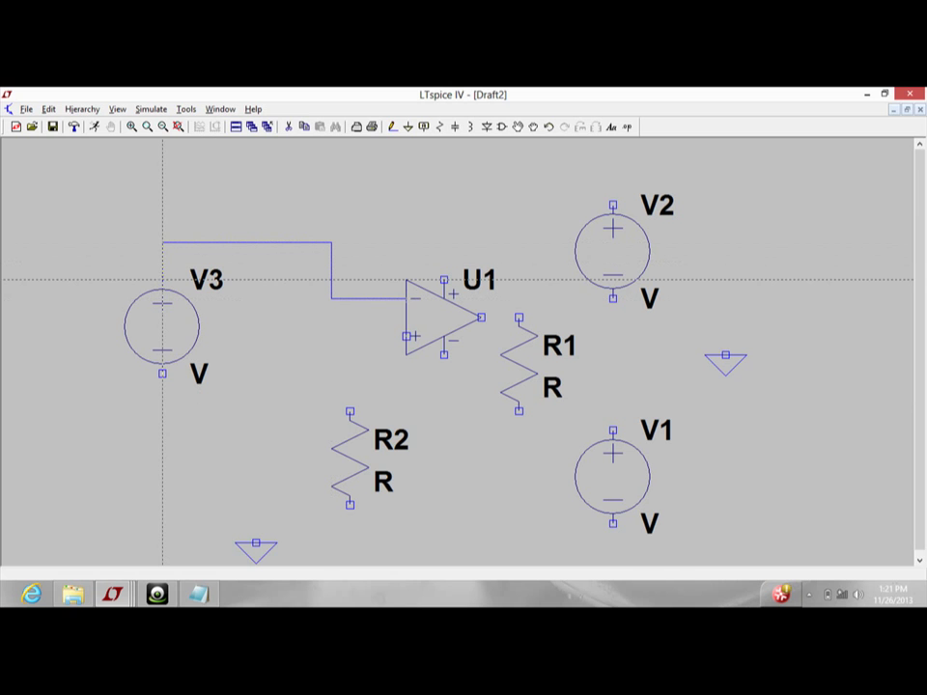
# Wire the op-amp's positive supply pin to the positive terminal of V2.
pyautogui.click(444, 280)
pyautogui.click(444, 167)
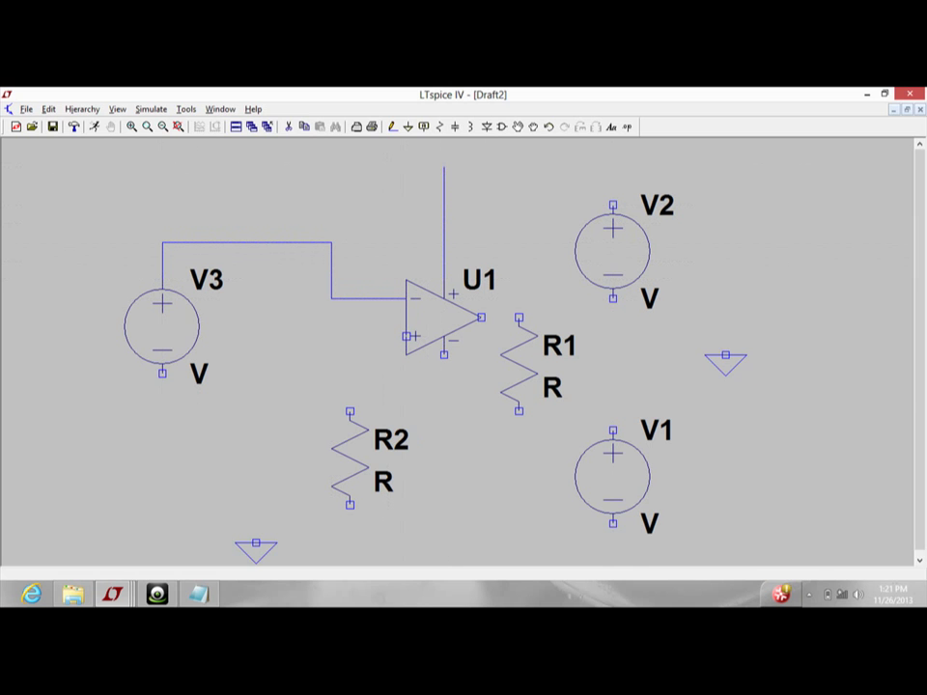
pyautogui.click(612, 167)
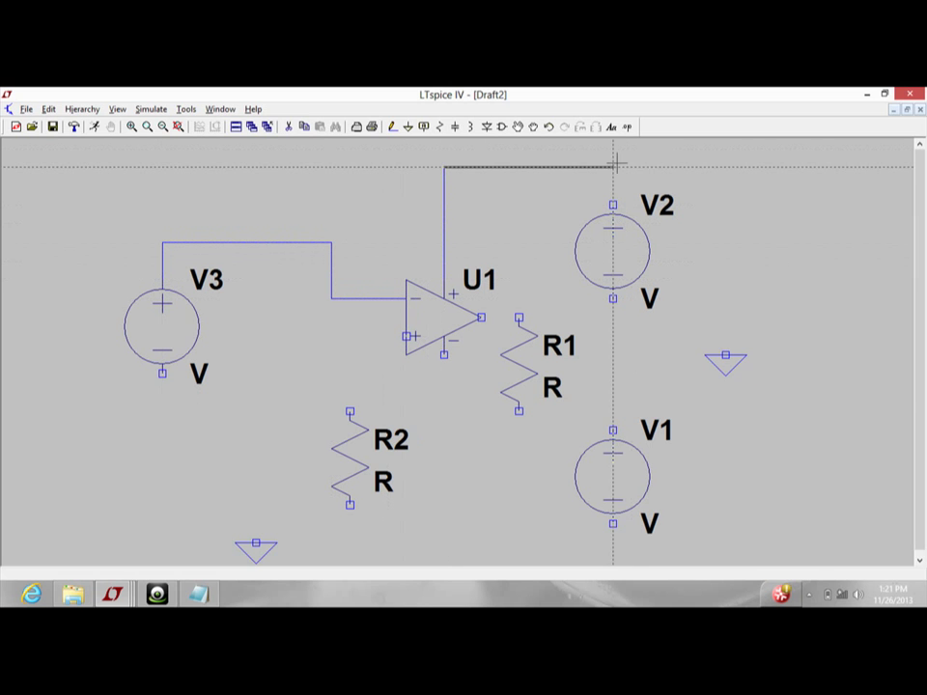
pyautogui.click(612, 215)
# Wire the op-amp's negative supply pin to the negative terminal of V1.
pyautogui.click(445, 354)
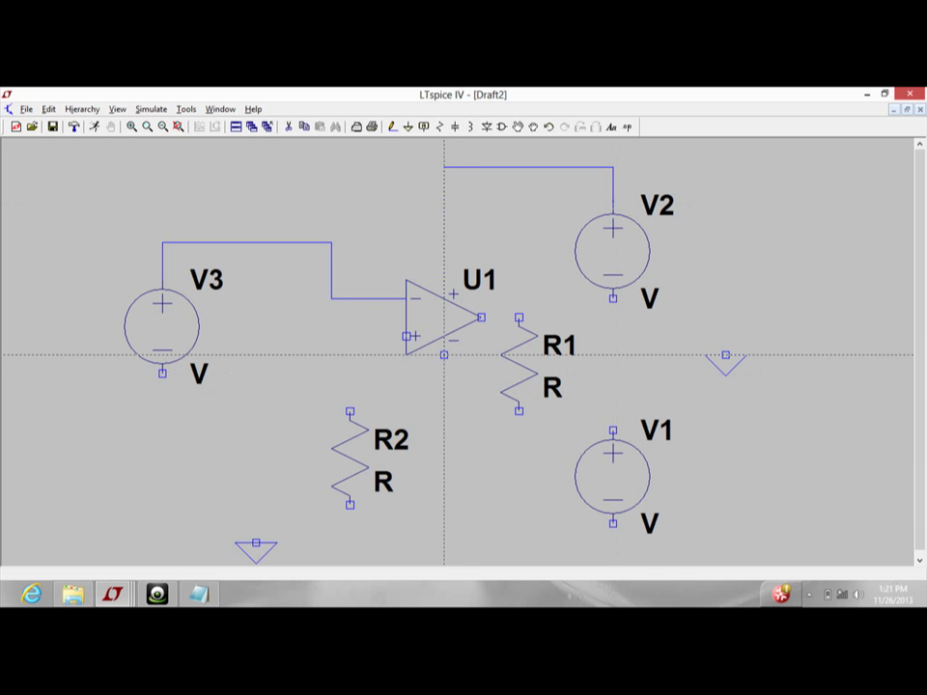
pyautogui.click(444, 542)
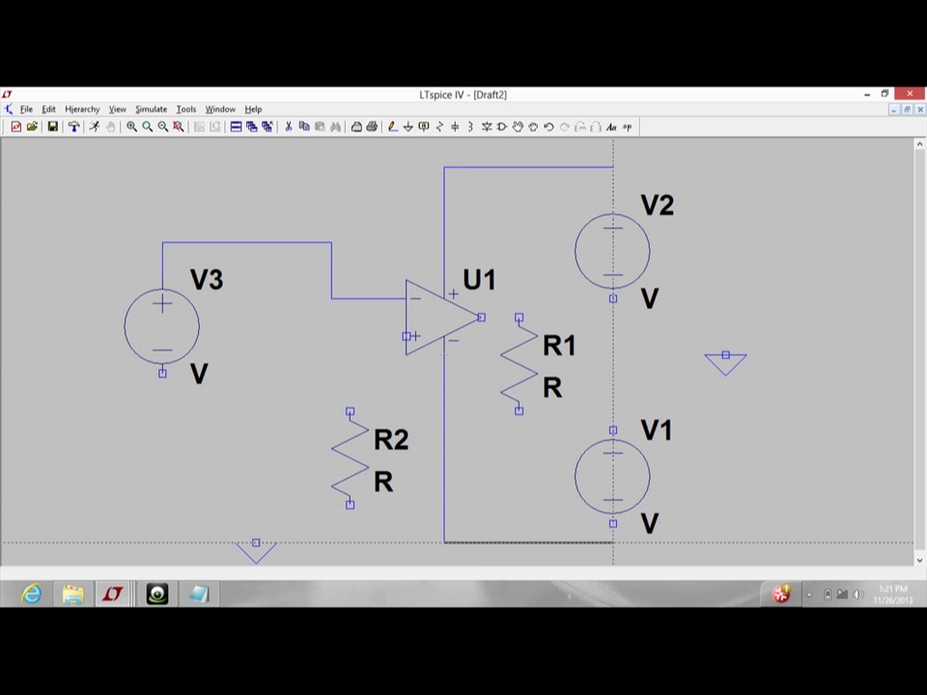
pyautogui.click(612, 542)
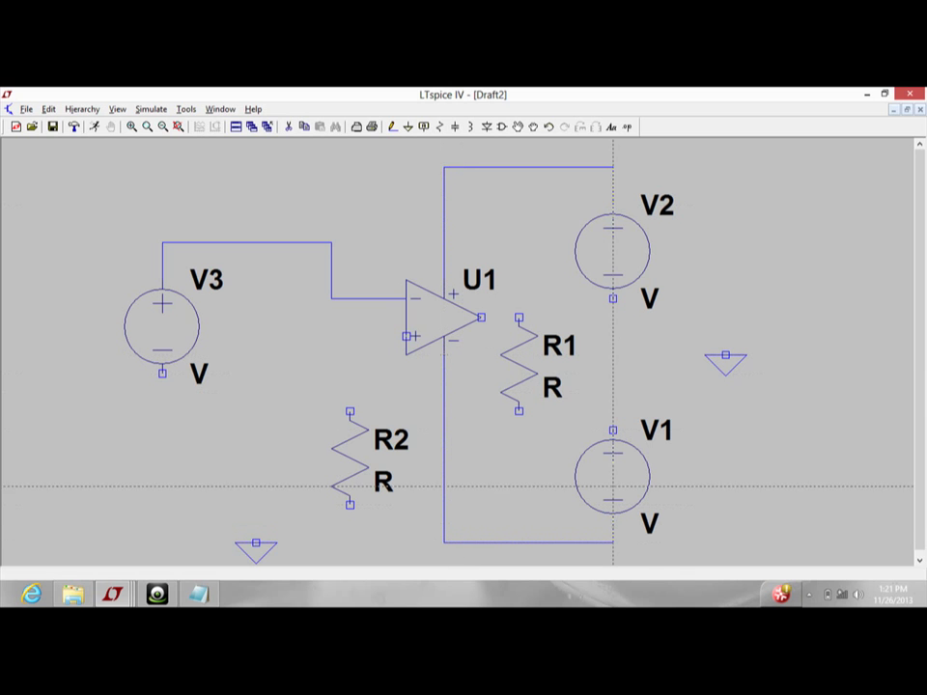
# Wire V1's positive terminal to V2's negative terminal and connect the ground beside the sources to that wire.
pyautogui.click(612, 431)
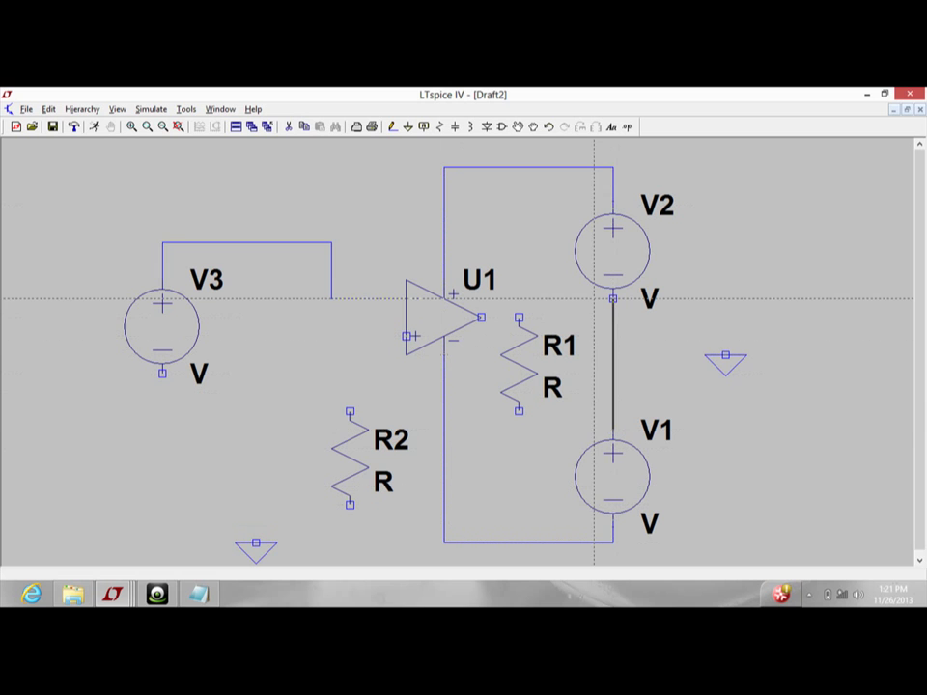
pyautogui.click(612, 298)
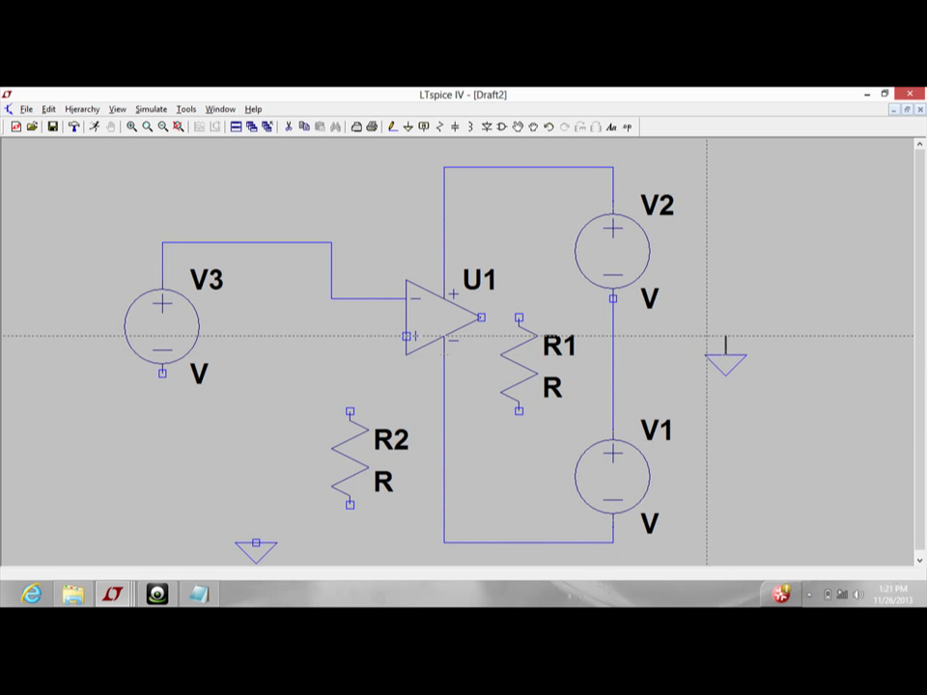
pyautogui.click(726, 336)
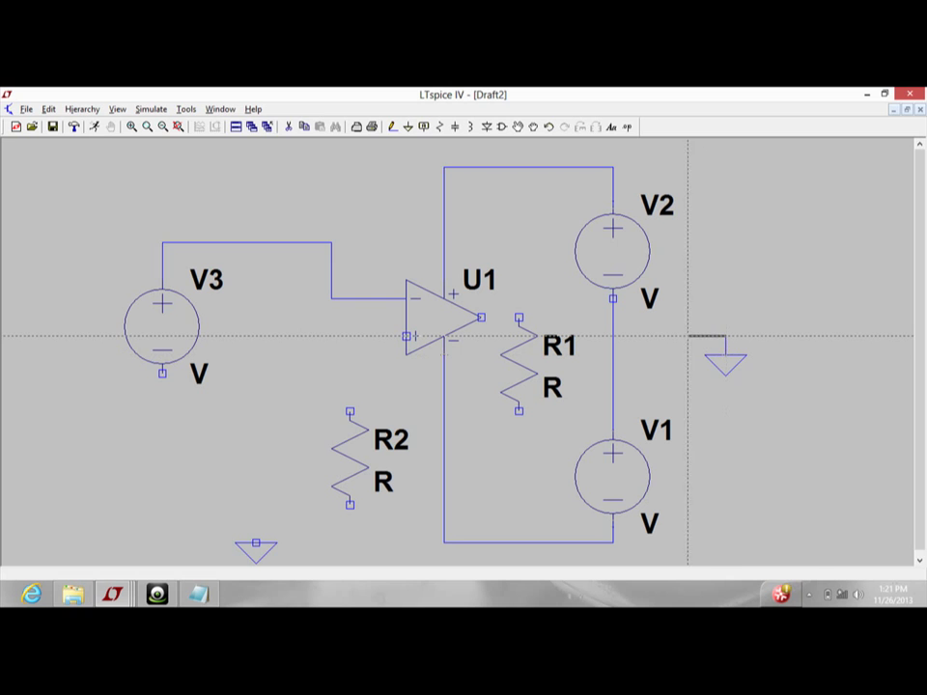
pyautogui.click(612, 336)
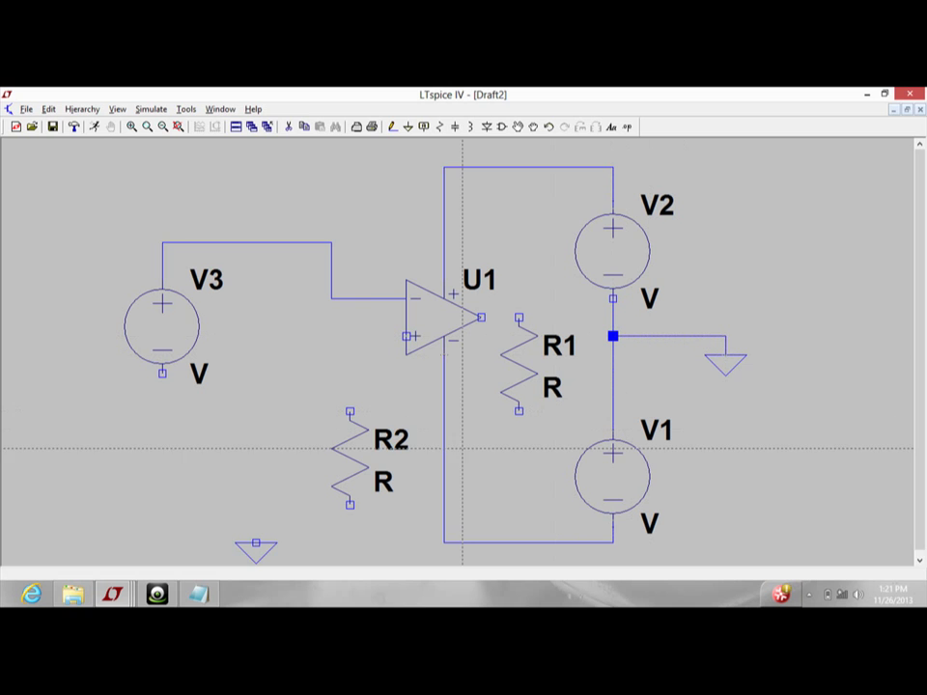
# Wire R2's upper terminal to the op-amp's non-inverting input.
pyautogui.click(349, 410)
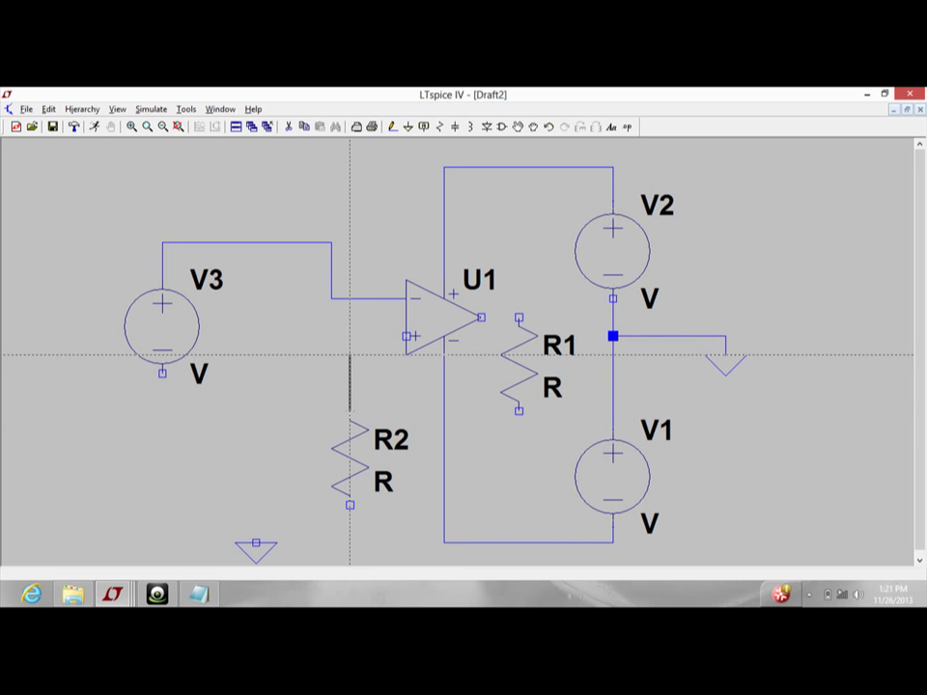
pyautogui.click(350, 336)
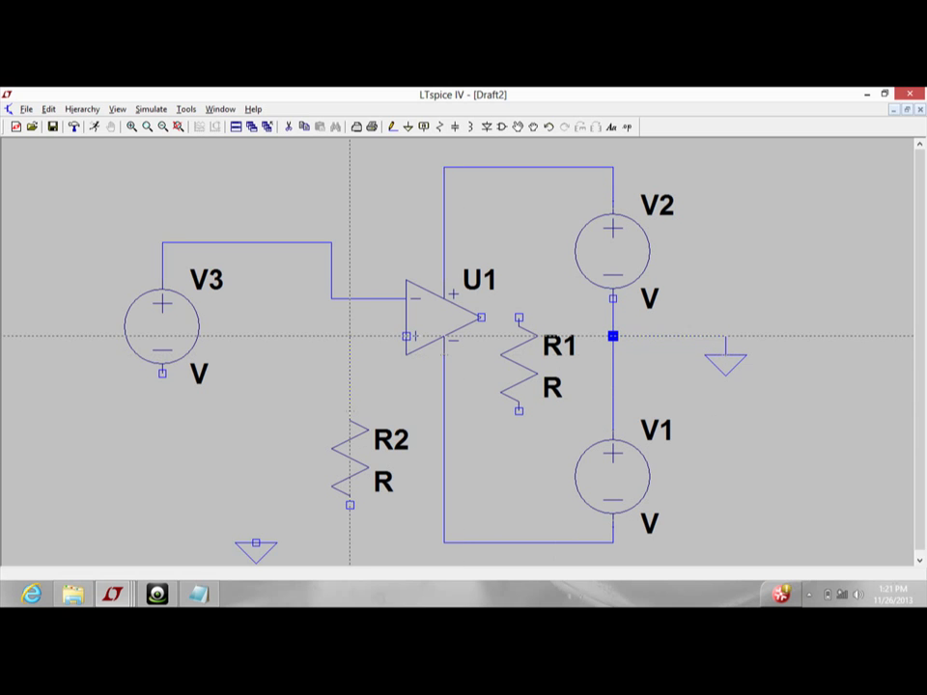
pyautogui.click(407, 336)
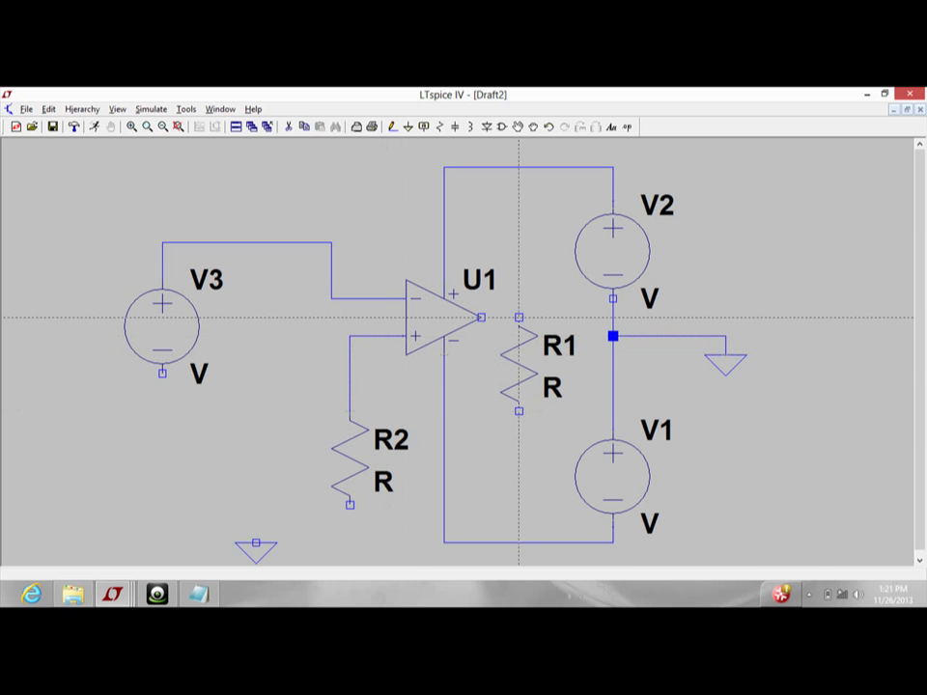
# Wire R1's upper terminal to the op-amp output and its lower terminal to the node at R2's upper end.
pyautogui.click(519, 317)
pyautogui.click(481, 317)
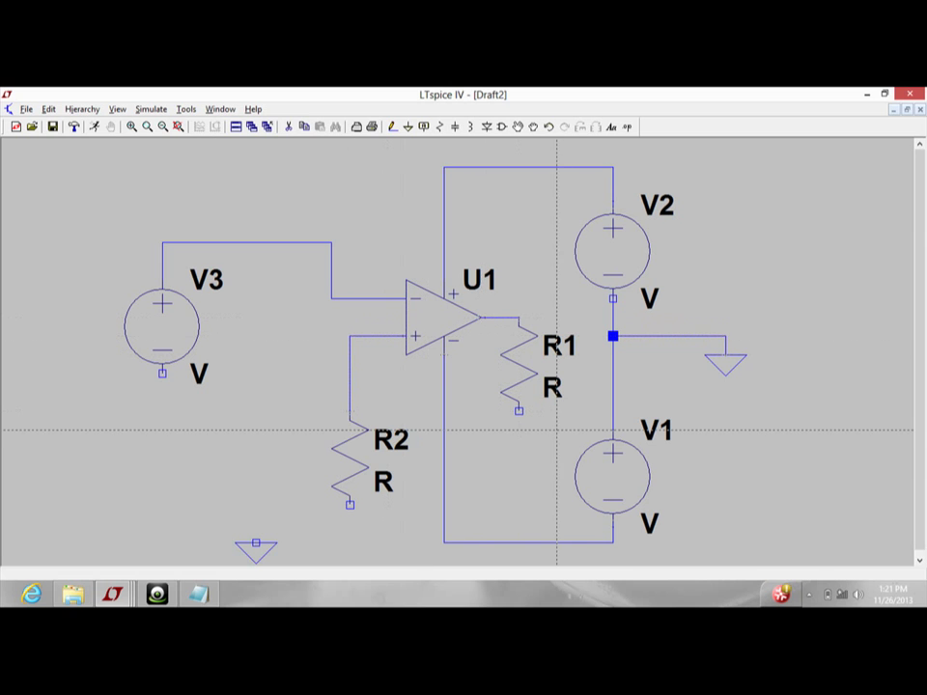
pyautogui.click(519, 410)
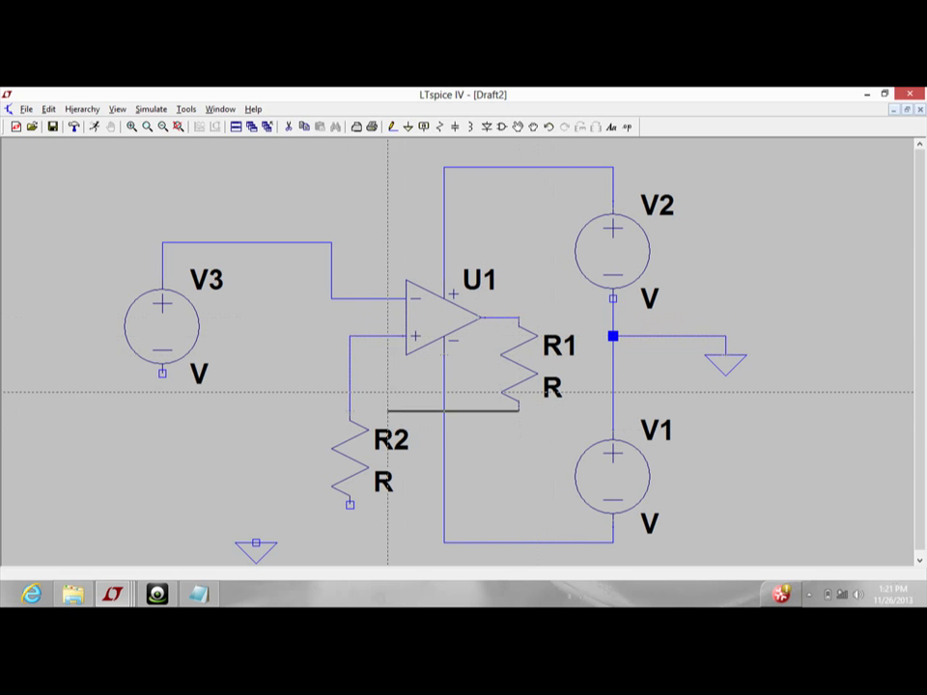
pyautogui.click(349, 411)
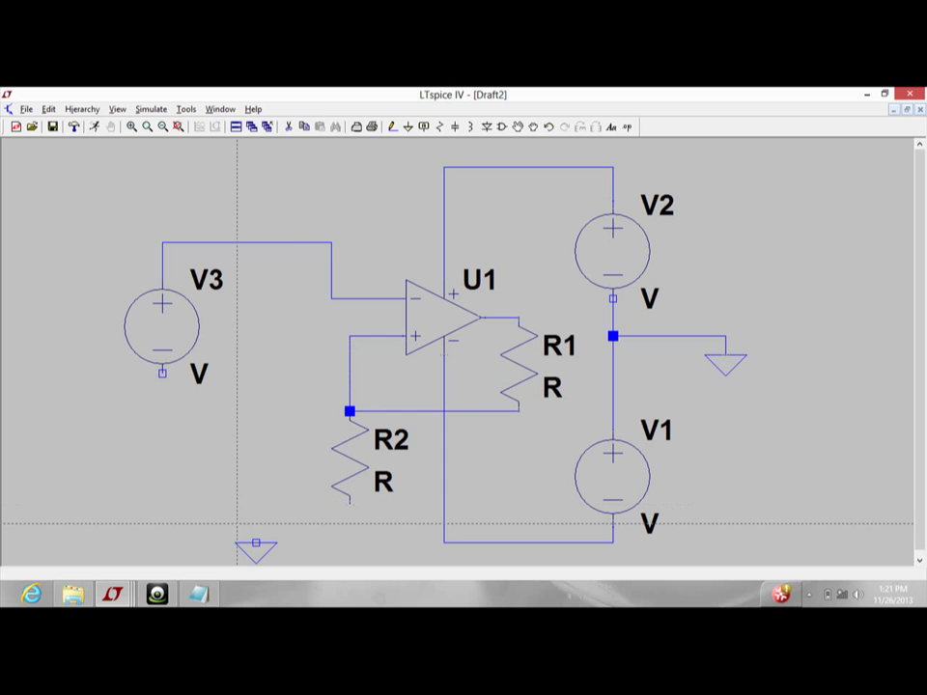
pyautogui.click(349, 411)
# Wire R2's lower terminal to the ground symbol below it.
pyautogui.click(350, 504)
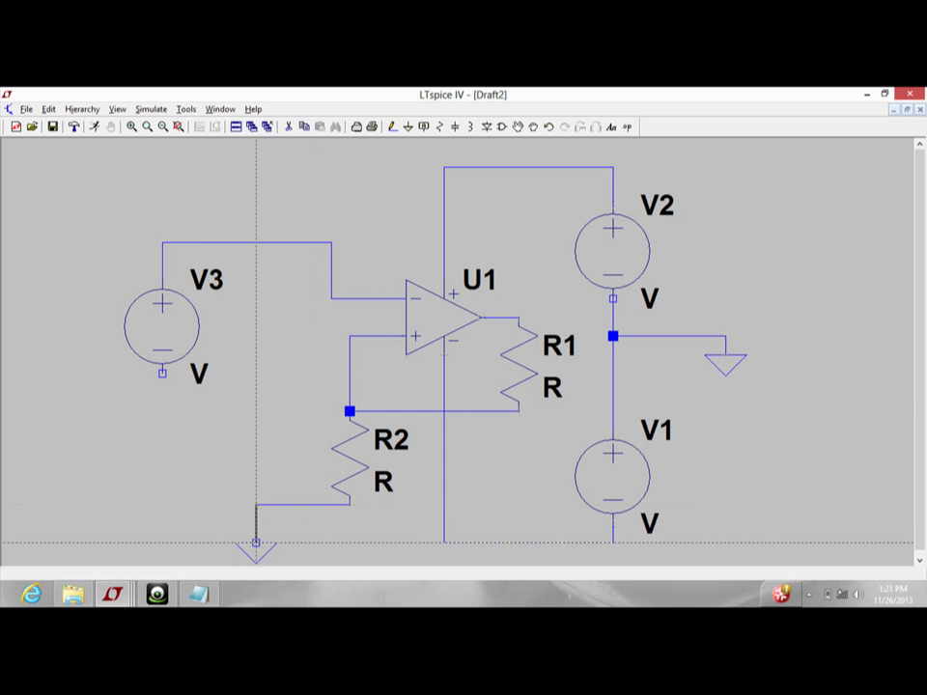
pyautogui.click(256, 543)
pyautogui.press('Escape')
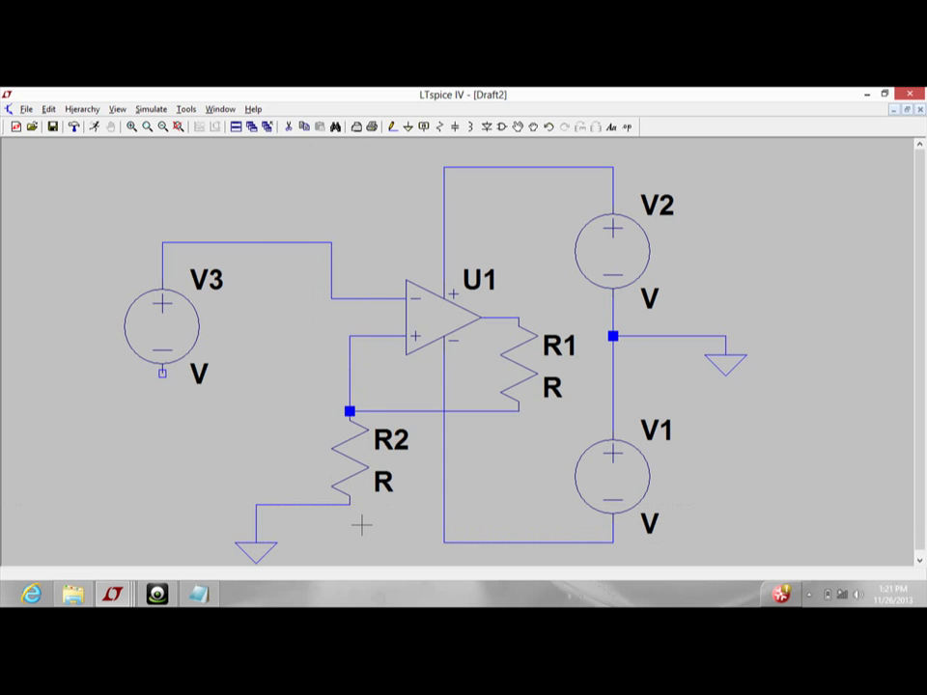
# Set the values of resistors R2 and R1 to 1k each.
pyautogui.rightClick(384, 483)
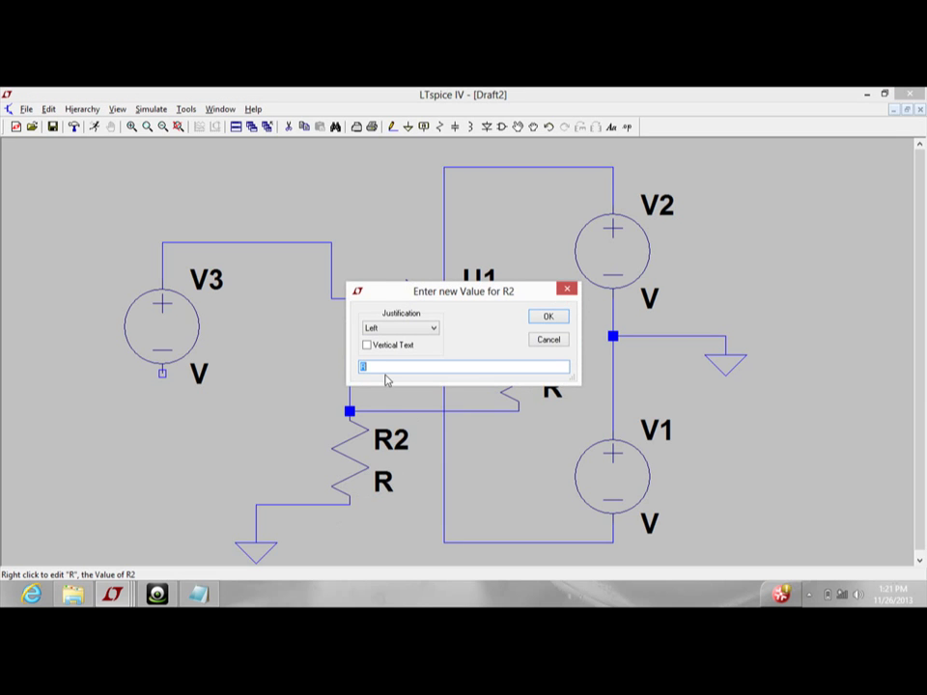
pyautogui.write('1k')
pyautogui.click(559, 315)
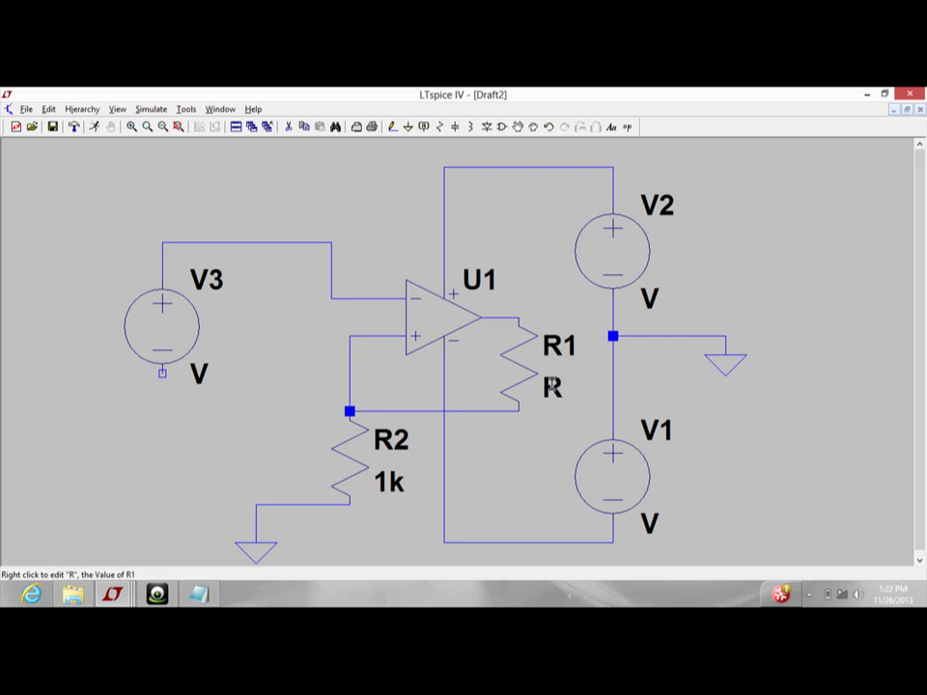
pyautogui.rightClick(550, 387)
pyautogui.write('1k')
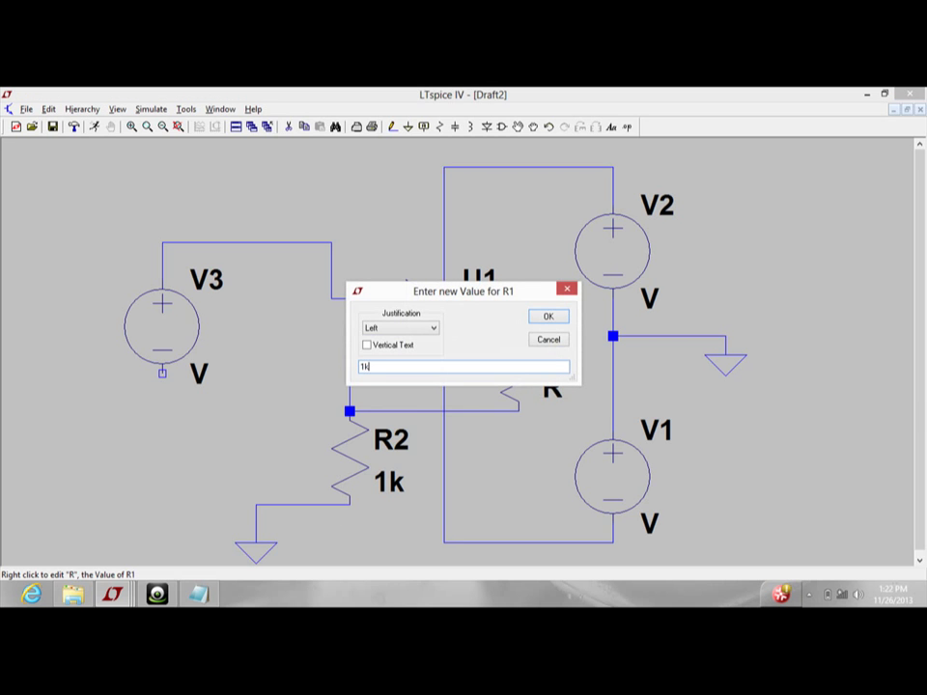
pyautogui.click(551, 319)
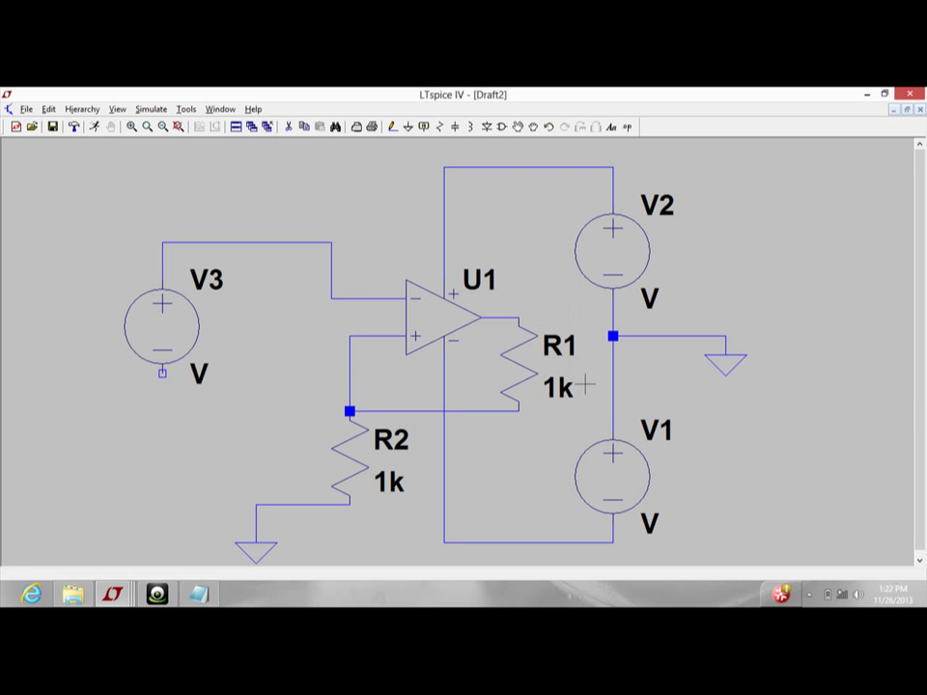
# Set the DC value of the supply sources V2 and V1 to 9v each.
pyautogui.rightClick(614, 257)
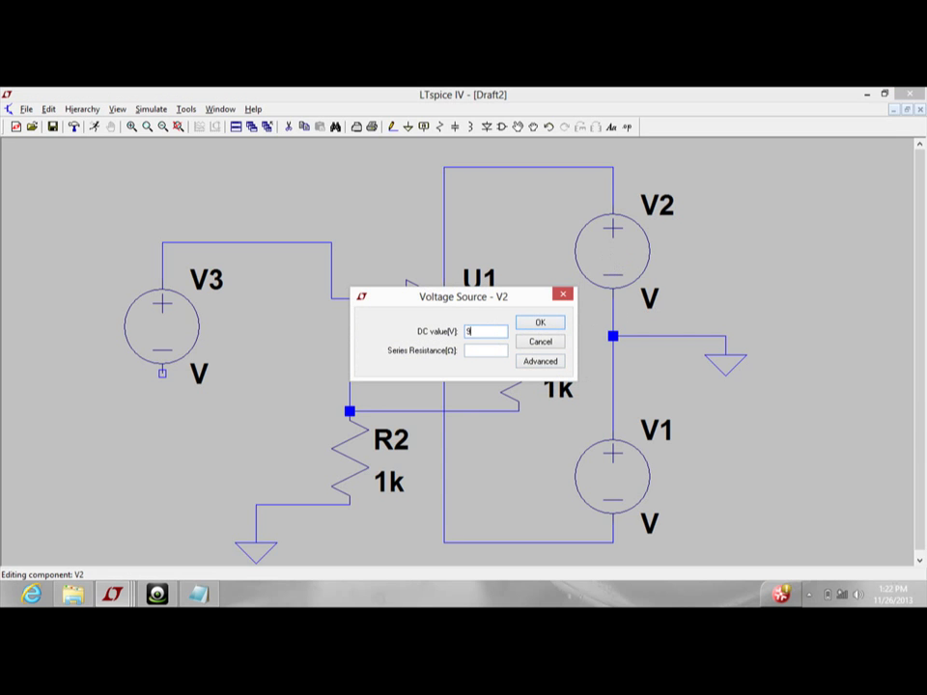
pyautogui.write('9v')
pyautogui.click(546, 323)
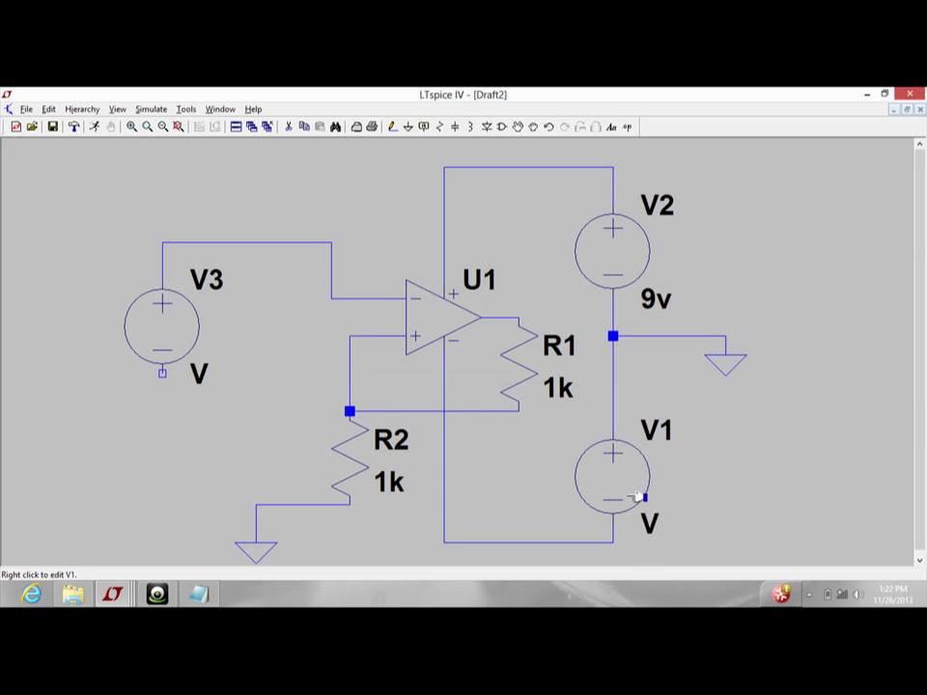
pyautogui.rightClick(620, 492)
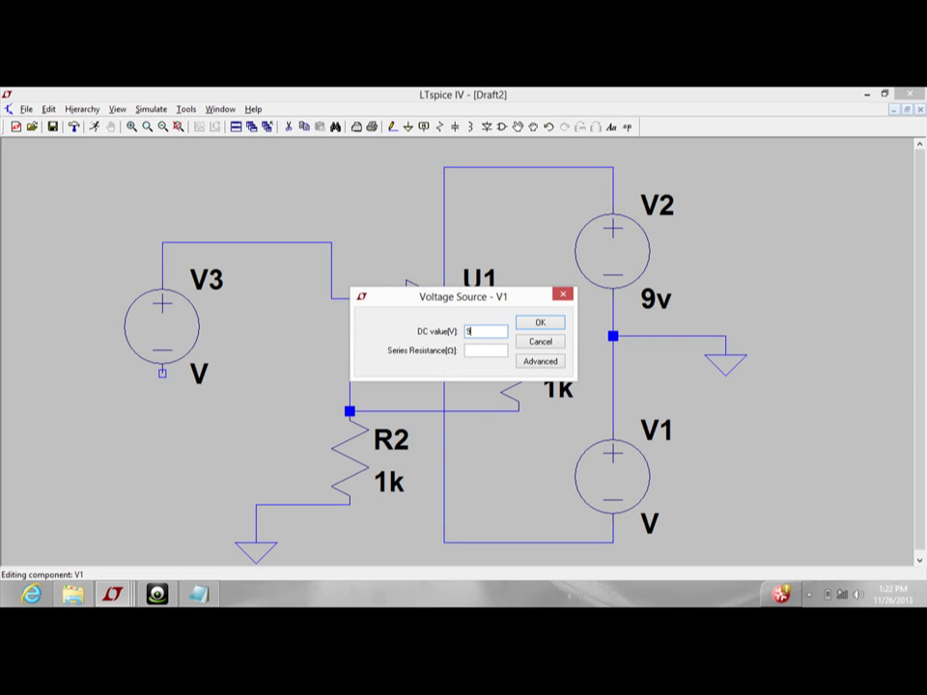
pyautogui.write('9v')
pyautogui.click(542, 324)
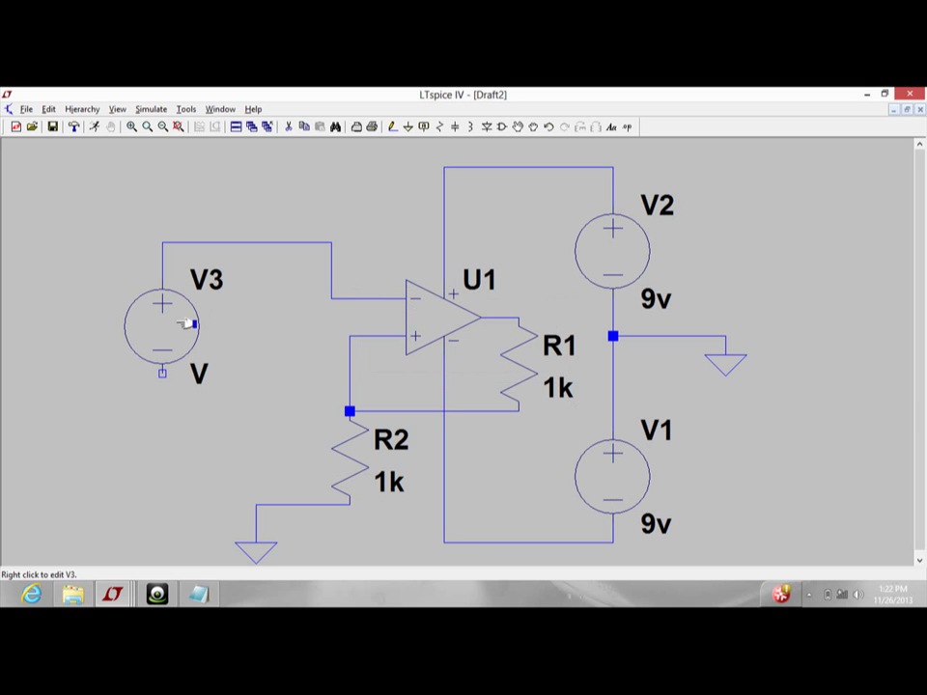
# Wire V3's negative terminal to the grounded node at R2's lower end.
pyautogui.click(393, 128)
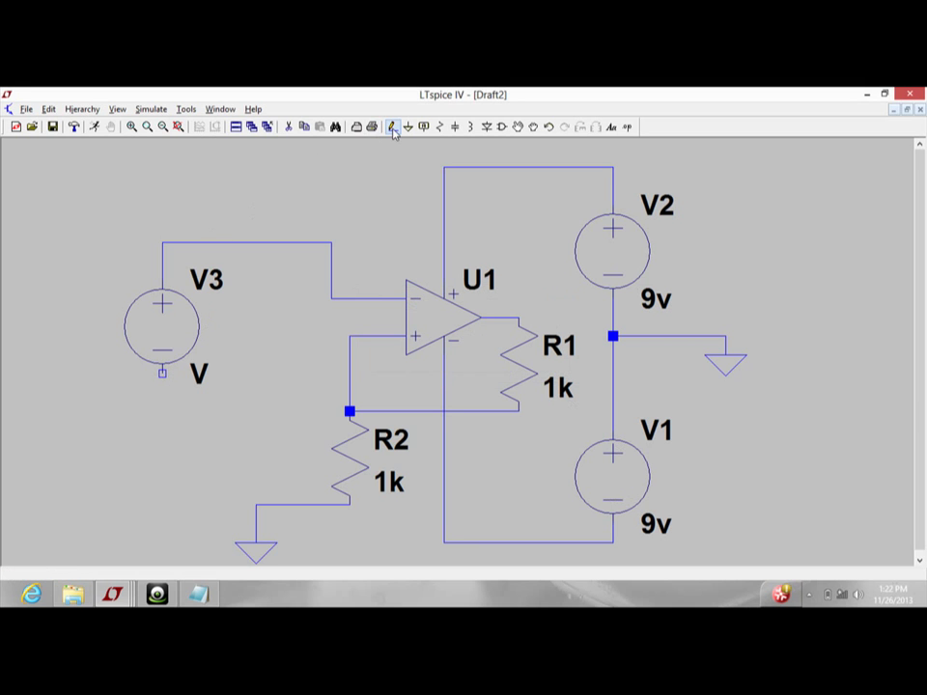
pyautogui.click(163, 373)
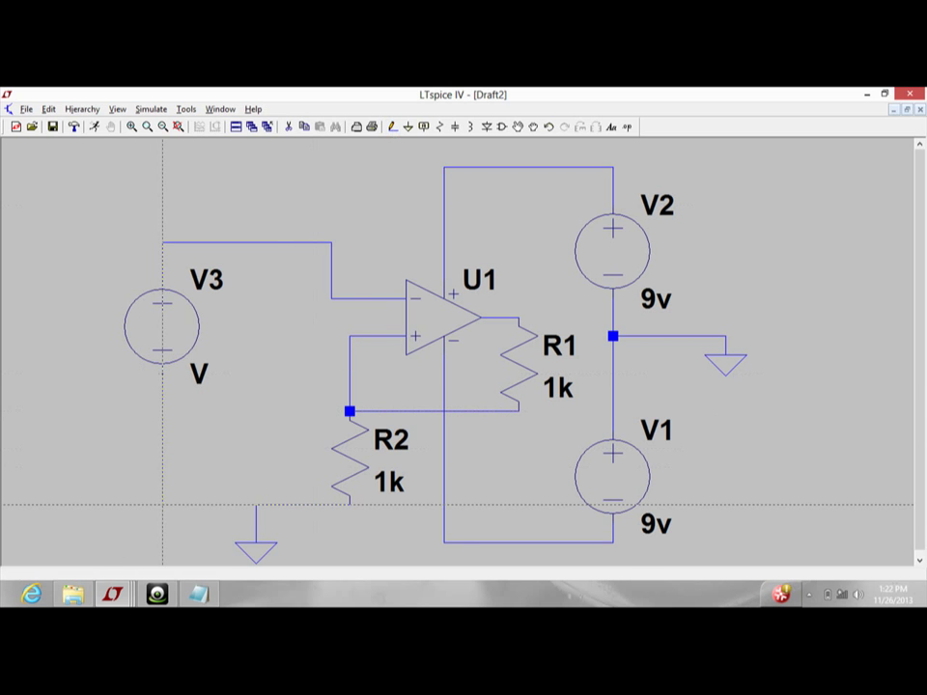
pyautogui.click(256, 504)
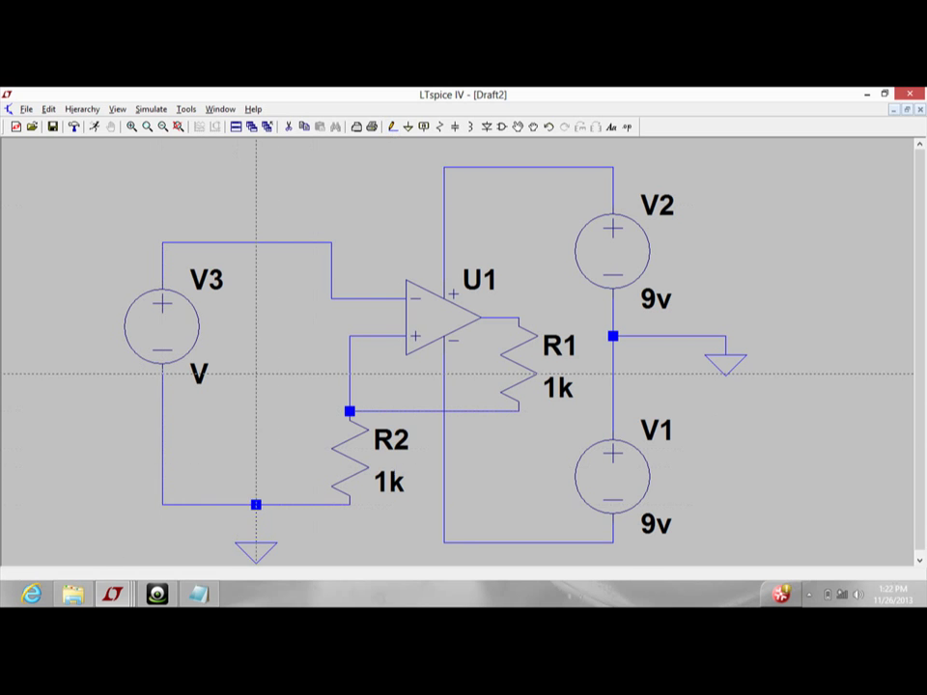
pyautogui.press('Escape')
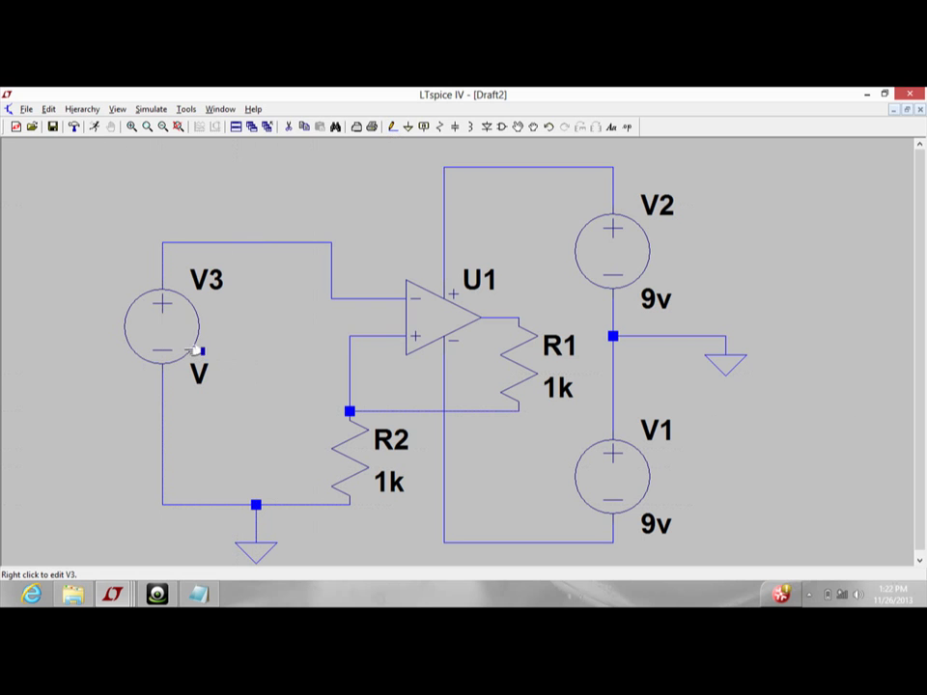
# Configure V3 as a SINE source with DC offset 0, amplitude 5, frequency 1000 Hz and 40 cycles.
pyautogui.rightClick(177, 330)
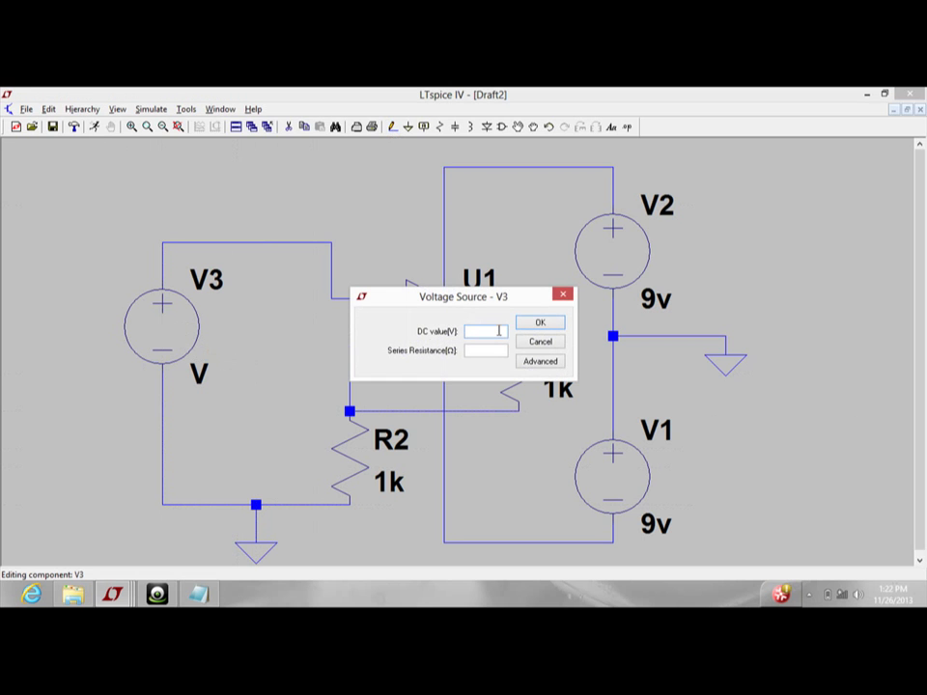
pyautogui.click(538, 363)
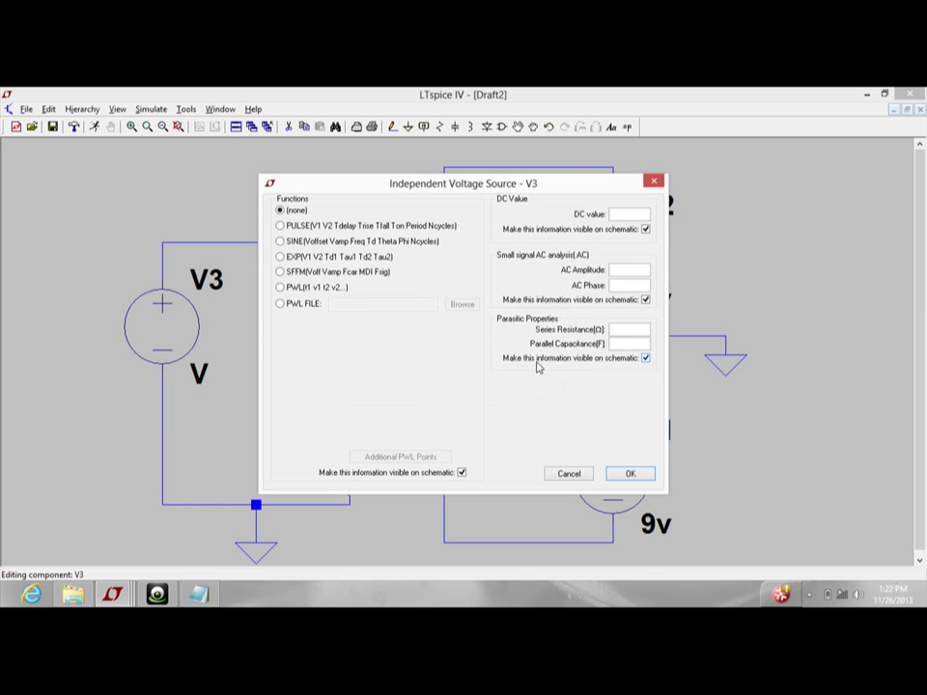
pyautogui.click(299, 242)
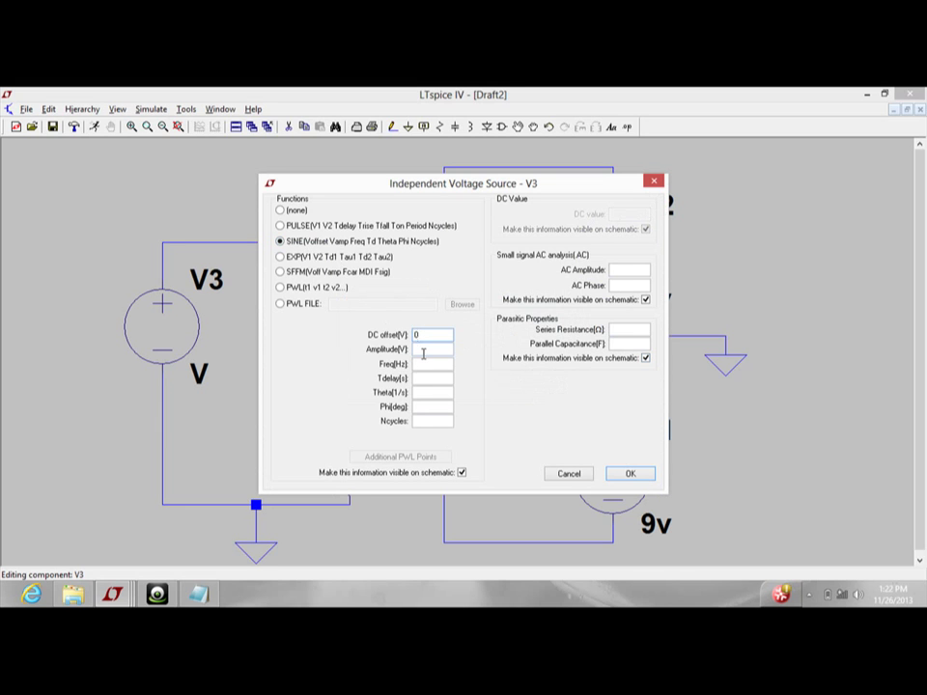
pyautogui.click(423, 363)
pyautogui.write('1000')
pyautogui.click(427, 422)
pyautogui.write('40')
pyautogui.click(629, 474)
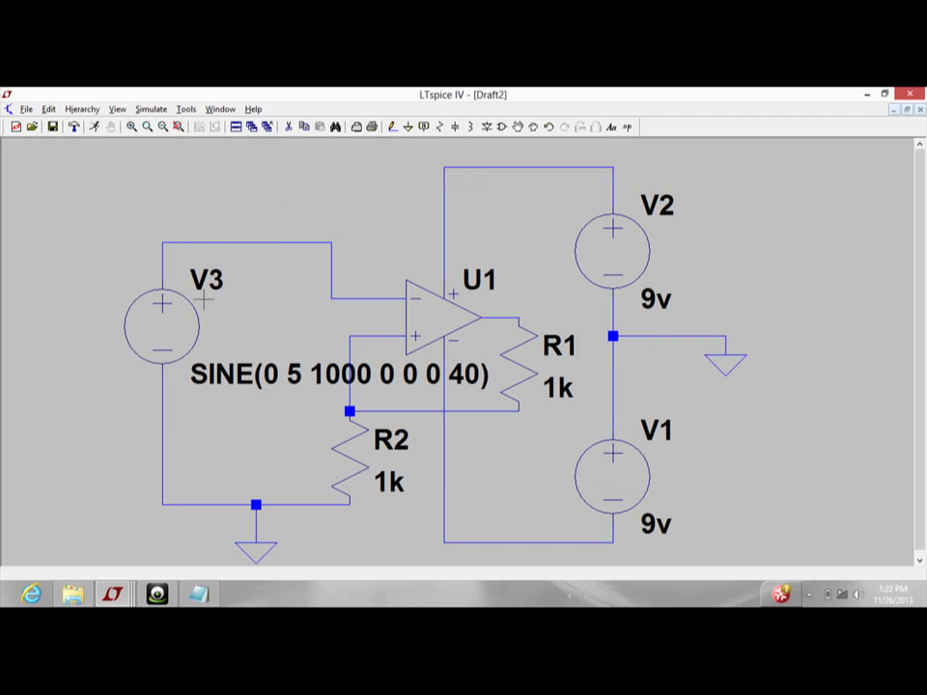
# Set up a transient simulation with stop time 0.003s, data saving from 0 and maximum timestep 0.003s.
pyautogui.click(94, 126)
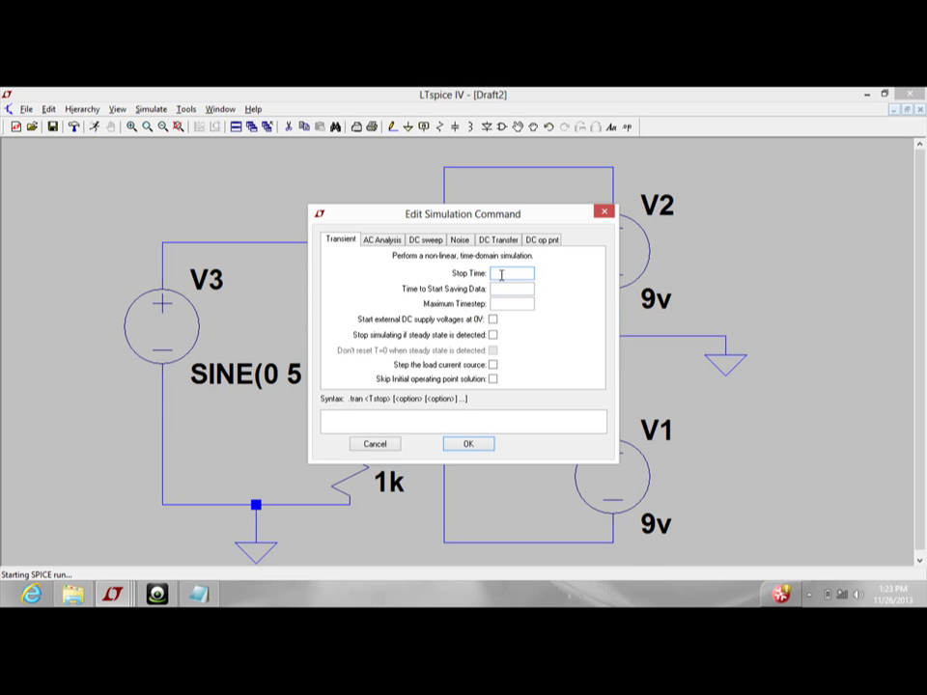
pyautogui.write('0.003s')
pyautogui.click(498, 291)
pyautogui.write('0')
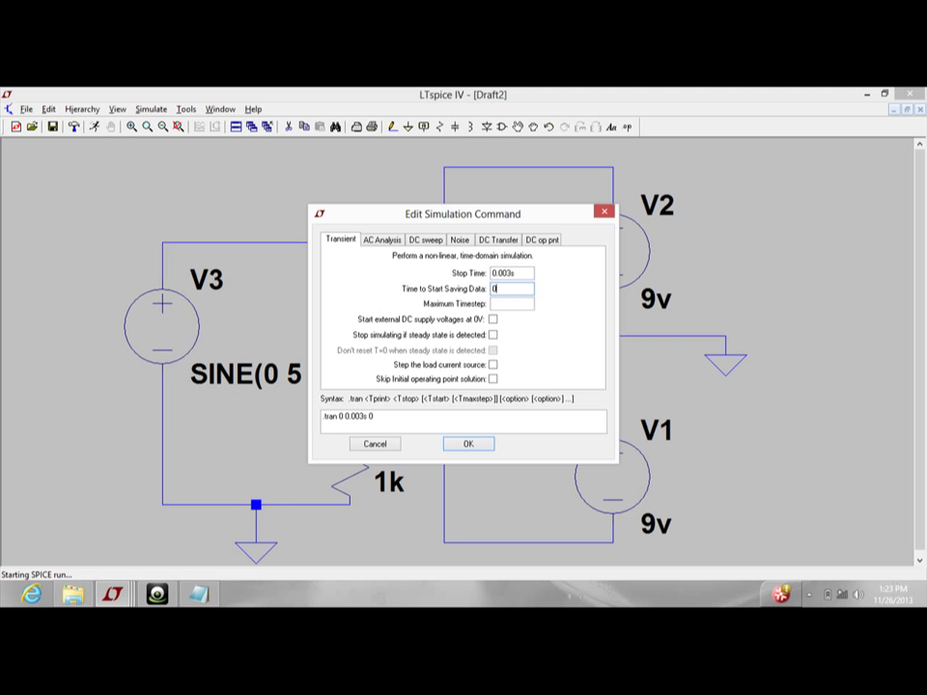
pyautogui.click(499, 304)
pyautogui.write('0.003')
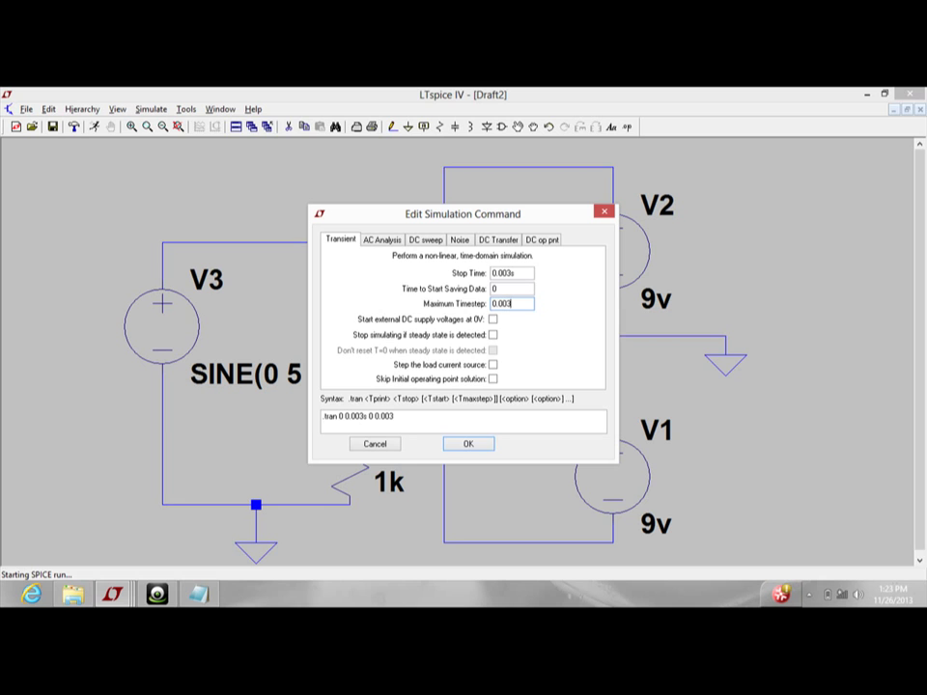
pyautogui.write('s')
# Change the transient simulation's maximum timestep to 0.0003s and its stop time to 0.00009s.
pyautogui.click(511, 304)
pyautogui.write('0')
pyautogui.click(507, 273)
pyautogui.write('00')
pyautogui.press('Delete')
pyautogui.write('9')
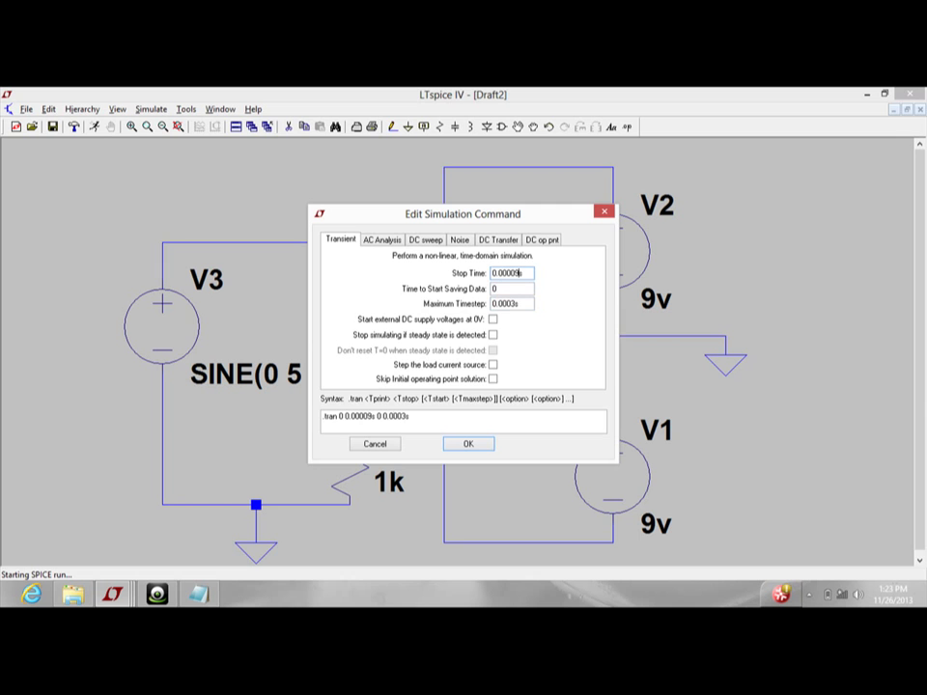
# Run the transient simulation and plot the voltage on the wire from V3 to the op-amp's inverting input.
pyautogui.click(464, 444)
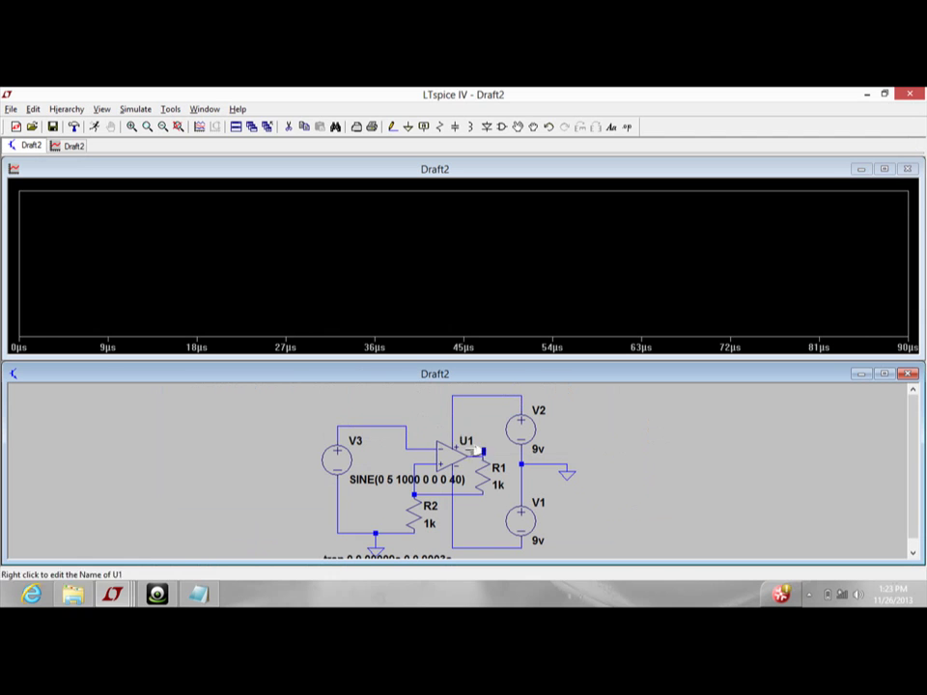
pyautogui.click(407, 425)
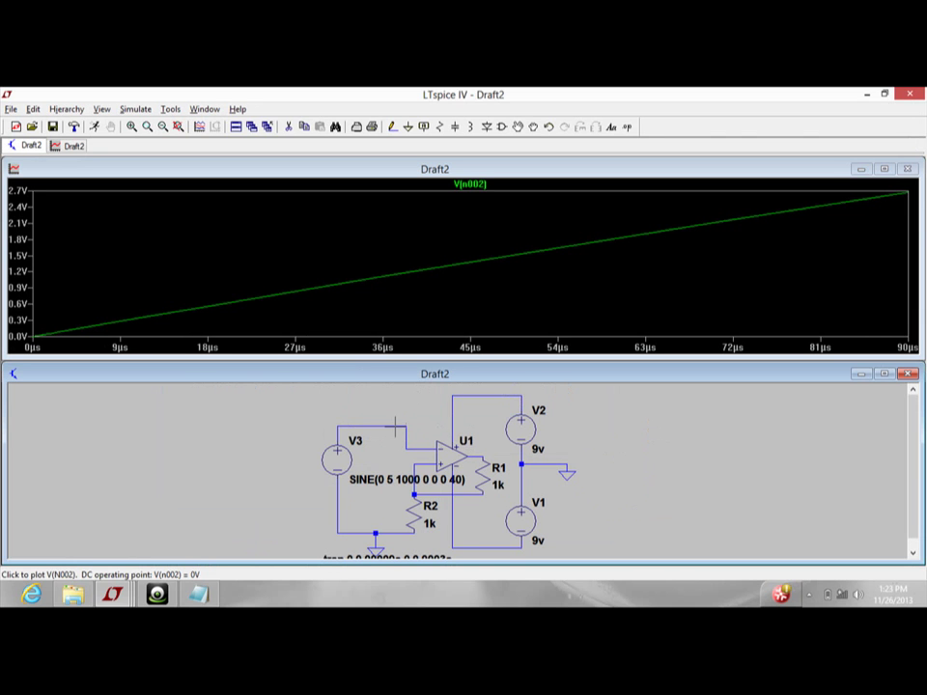
# Change the transient simulation command to a stop time of 0.009s and a maximum timestep of 0.03s.
pyautogui.rightClick(395, 483)
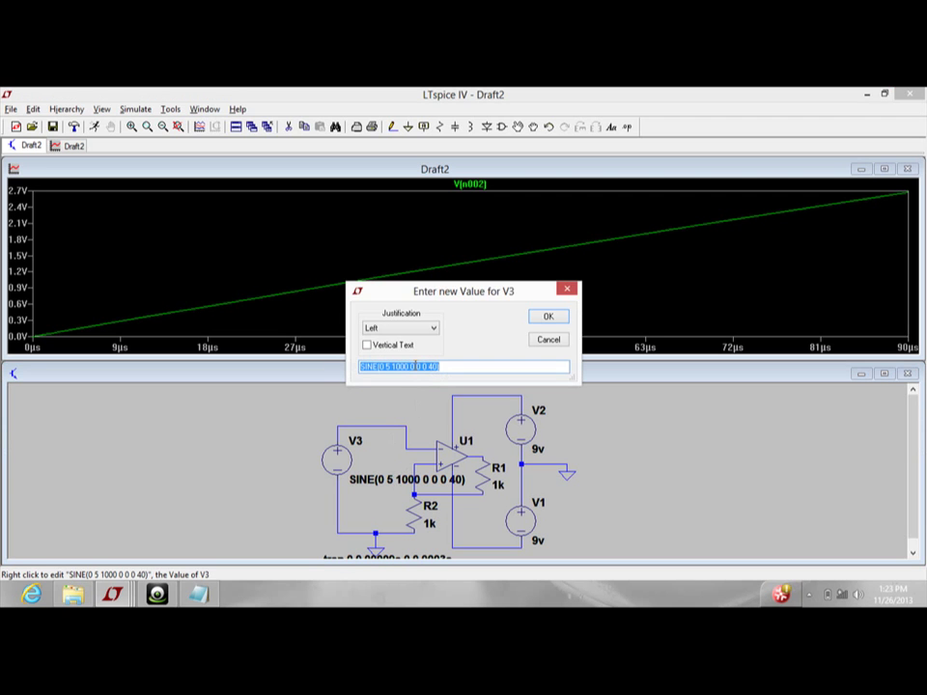
pyautogui.click(548, 316)
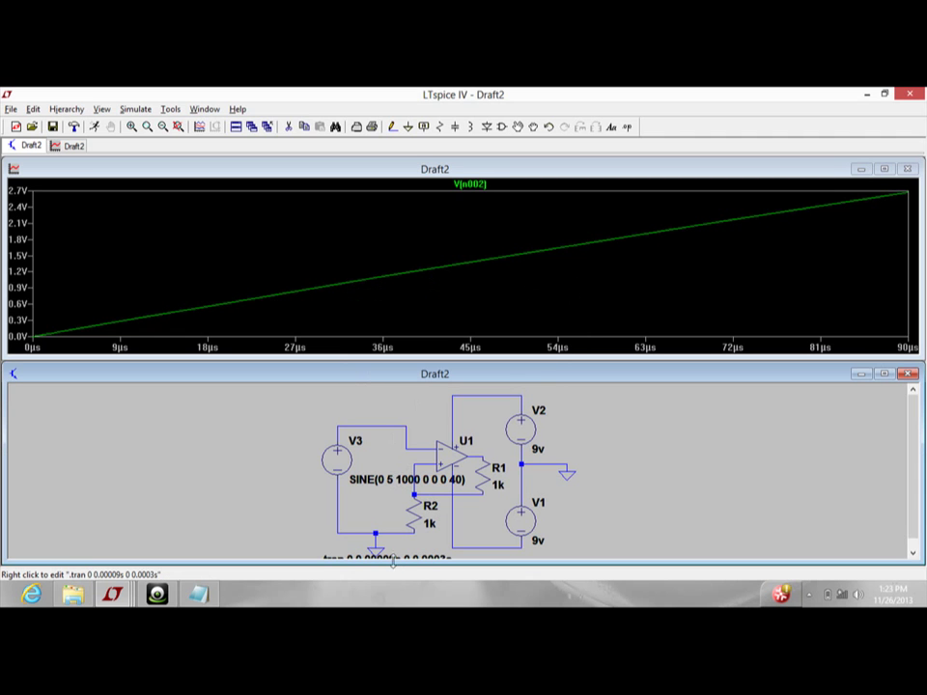
pyautogui.rightClick(393, 558)
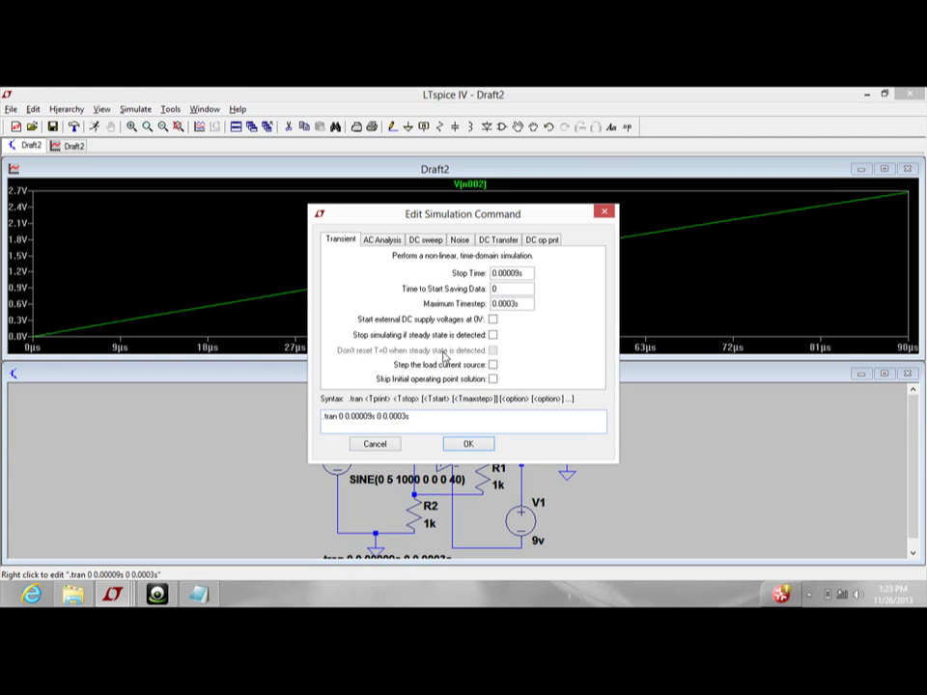
pyautogui.click(503, 275)
pyautogui.press('BackSpace')
pyautogui.press('BackSpace')
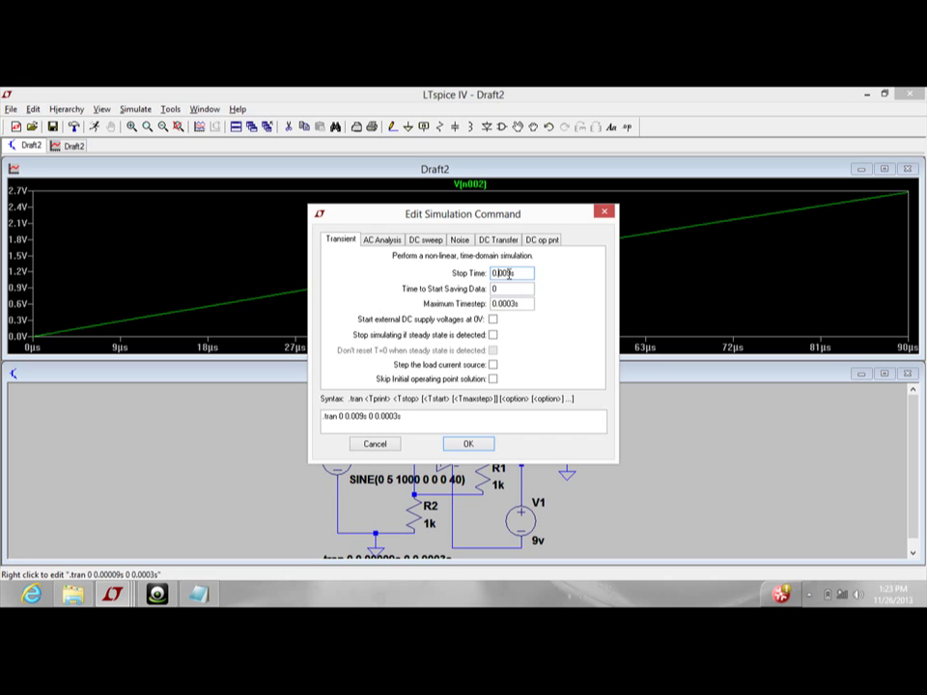
pyautogui.click(508, 304)
pyautogui.press('BackSpace')
pyautogui.press('BackSpace')
pyautogui.click(467, 443)
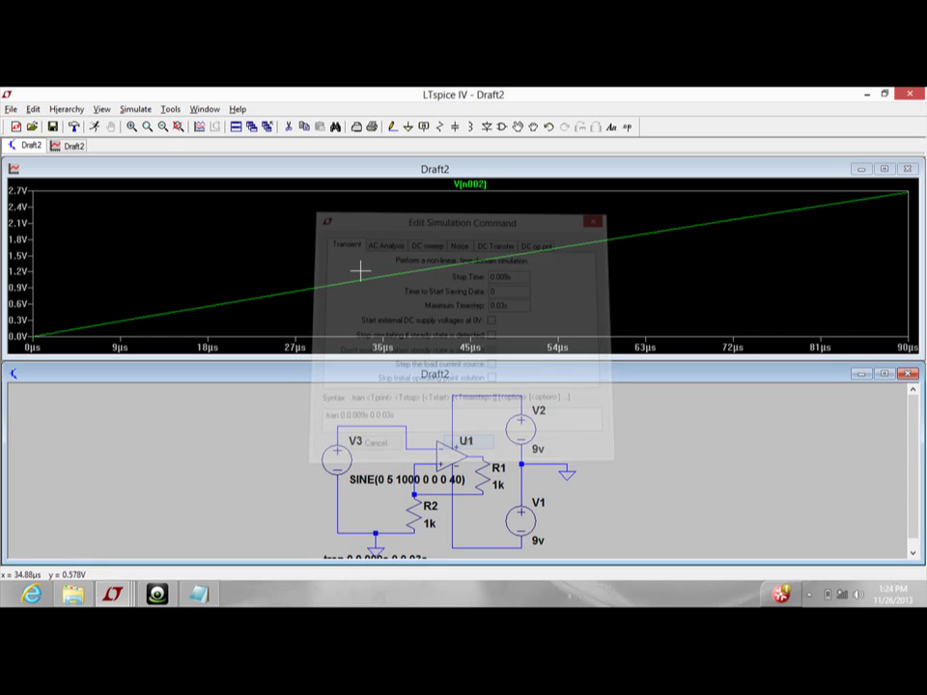
# Rerun the transient simulation and add the op-amp's output voltage, V(n003), to the plot.
pyautogui.click(93, 126)
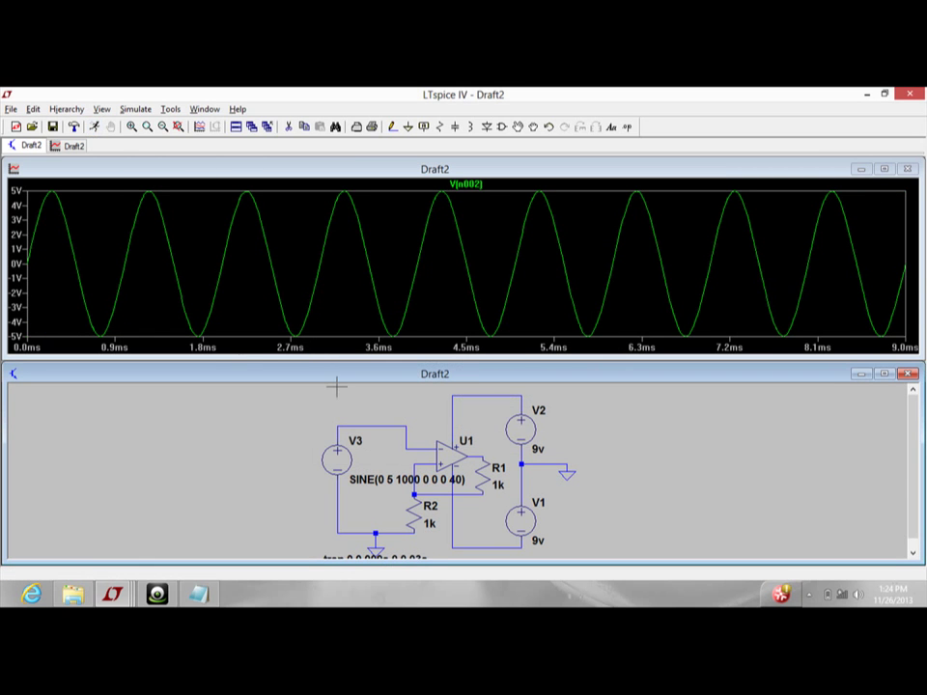
pyautogui.click(485, 449)
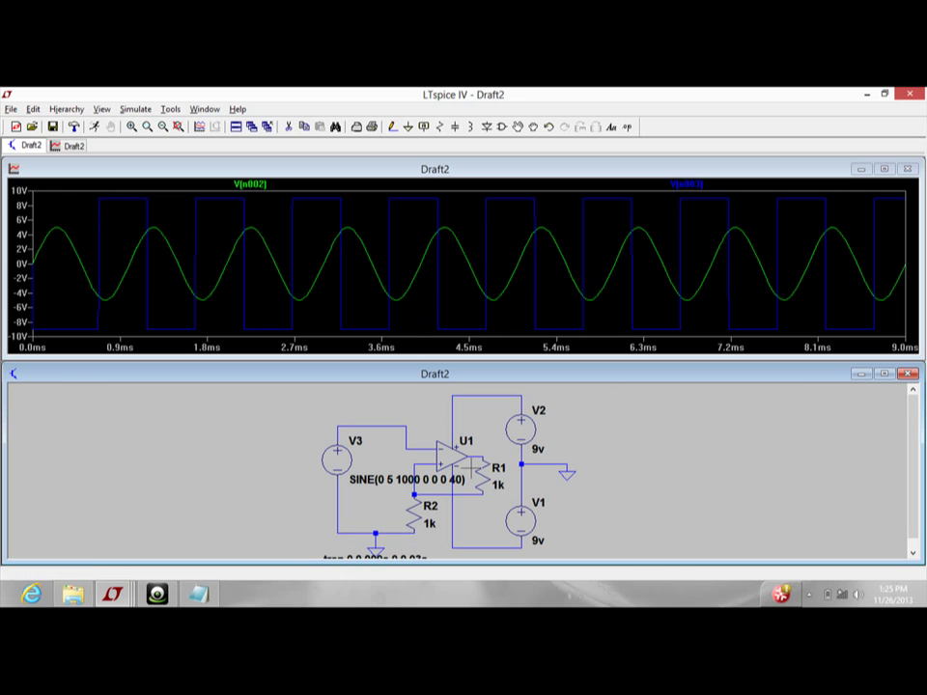
pyautogui.press('super+c')
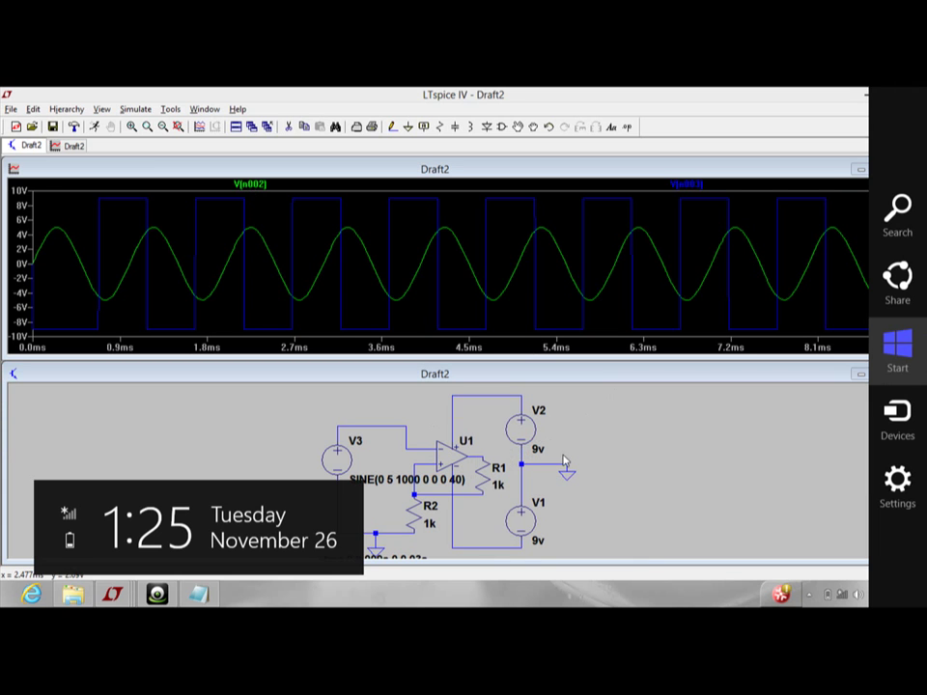
pyautogui.click(633, 454)
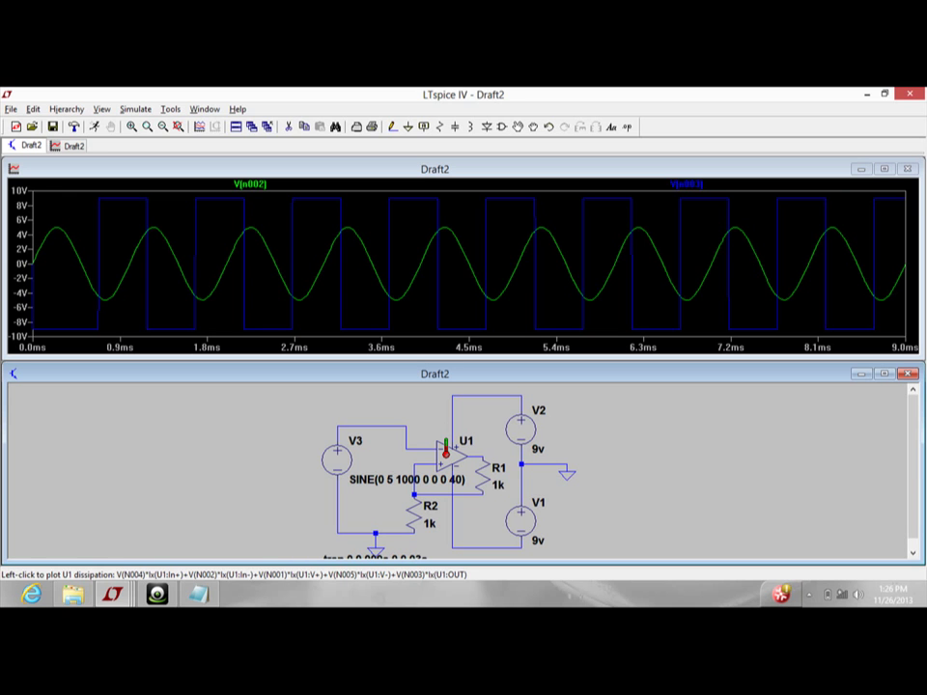
# Plot op-amp U1's power dissipation on its own and check the trace's average and integral over the whole interval.
pyautogui.keyDown('alt'); pyautogui.click(445, 452); pyautogui.keyUp('alt')
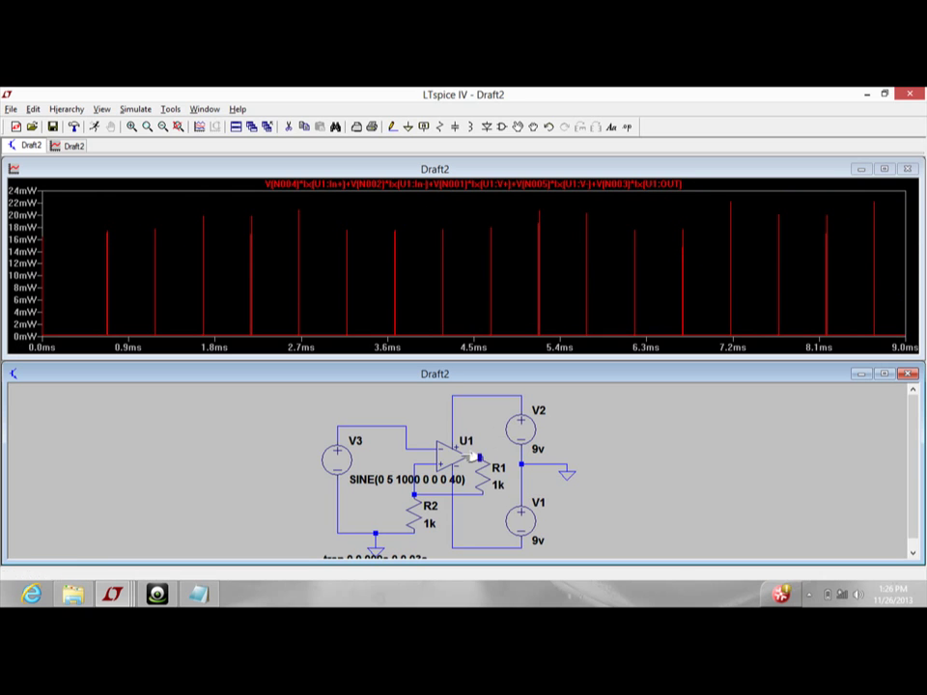
pyautogui.keyDown('ctrl'); pyautogui.click(422, 186); pyautogui.keyUp('ctrl')
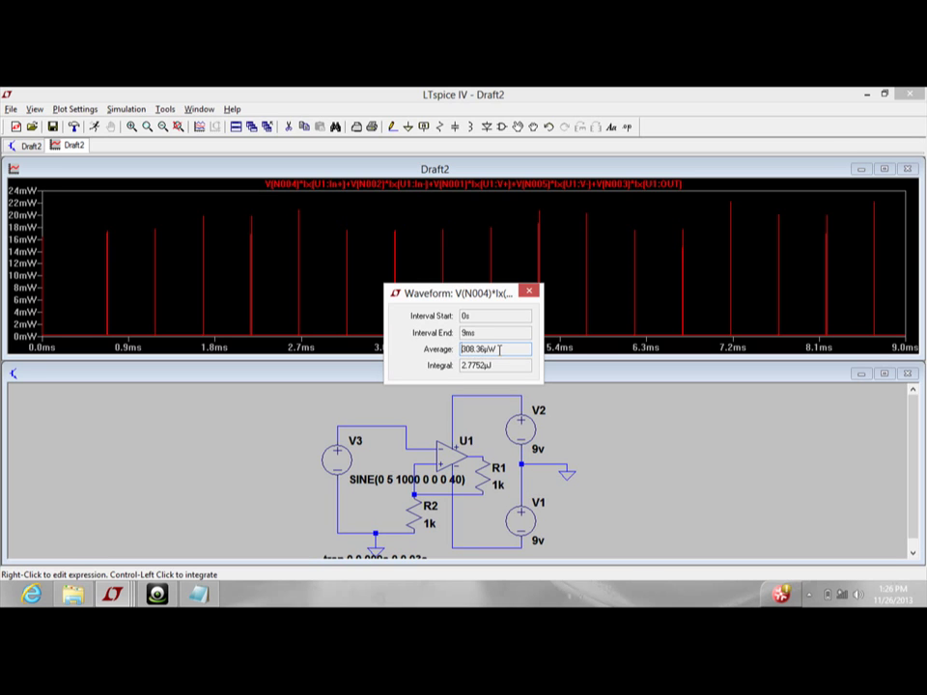
pyautogui.click(529, 292)
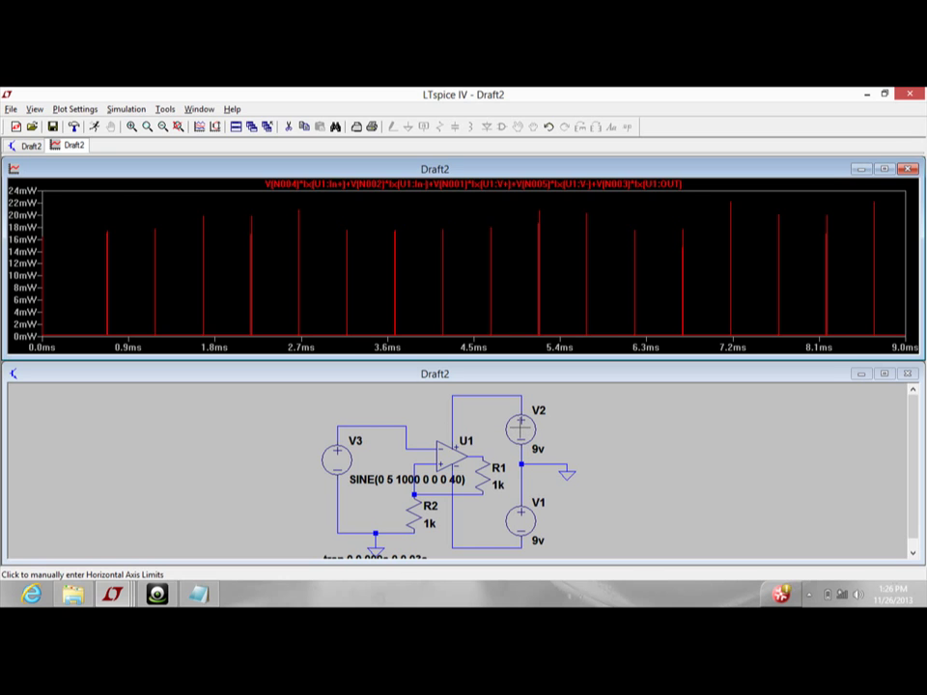
# Replace the plot with only source V2's power dissipation and check the trace's average and integral.
pyautogui.keyDown('alt'); pyautogui.click(519, 425); pyautogui.keyUp('alt')
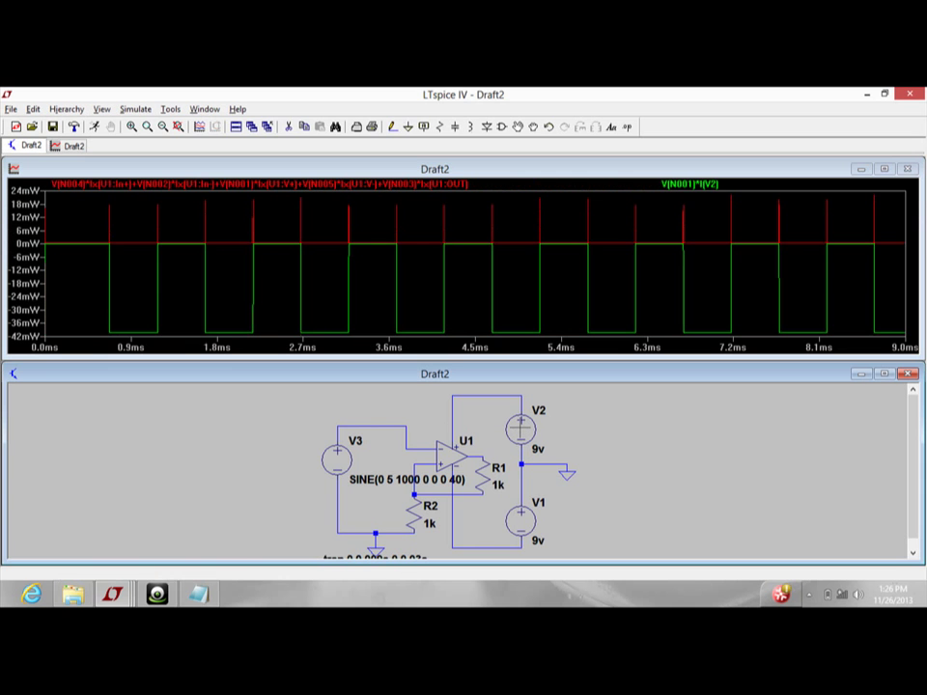
pyautogui.keyDown('alt'); pyautogui.click(520, 426); pyautogui.keyUp('alt')
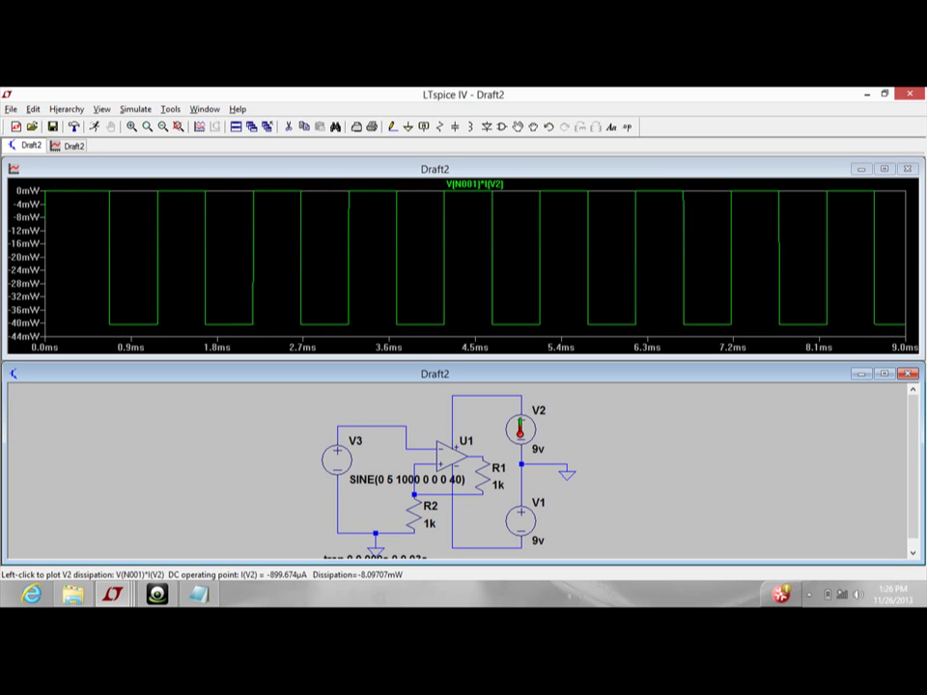
pyautogui.keyDown('ctrl'); pyautogui.click(480, 186); pyautogui.keyUp('ctrl')
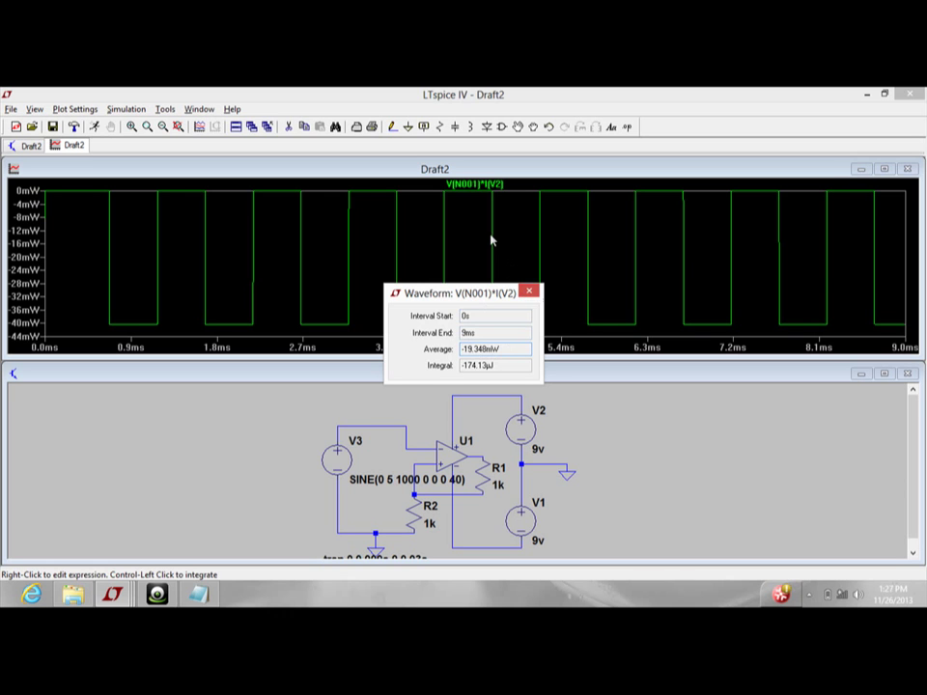
pyautogui.click(530, 290)
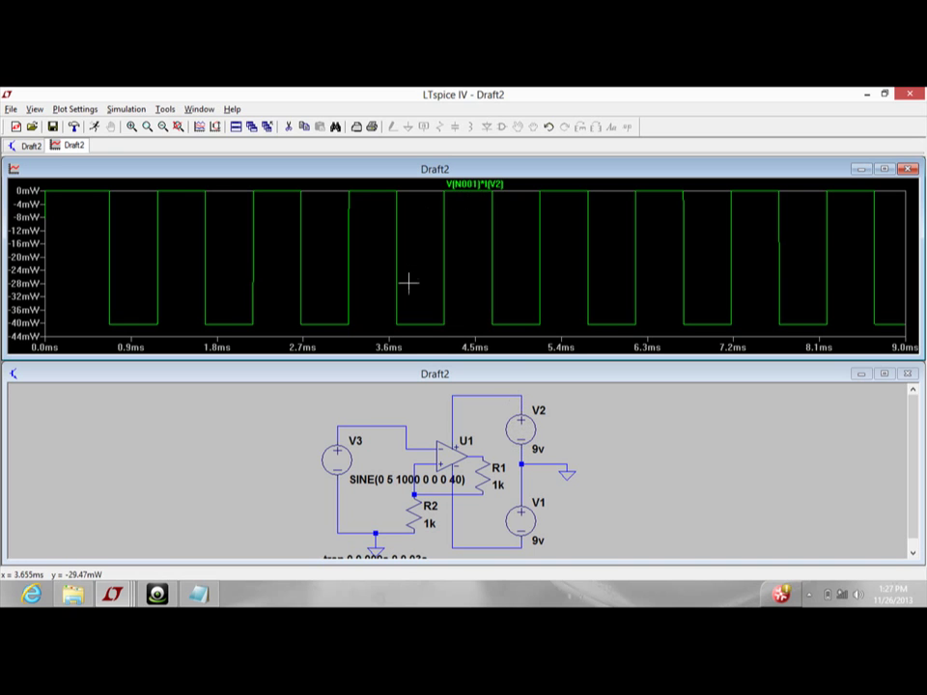
# Place the SPICE directive ".measure tran pwrv1 AVG(V(N001)*I(V2)) from 0 to 0.009s" beside V2 and rerun the simulation.
pyautogui.click(567, 412)
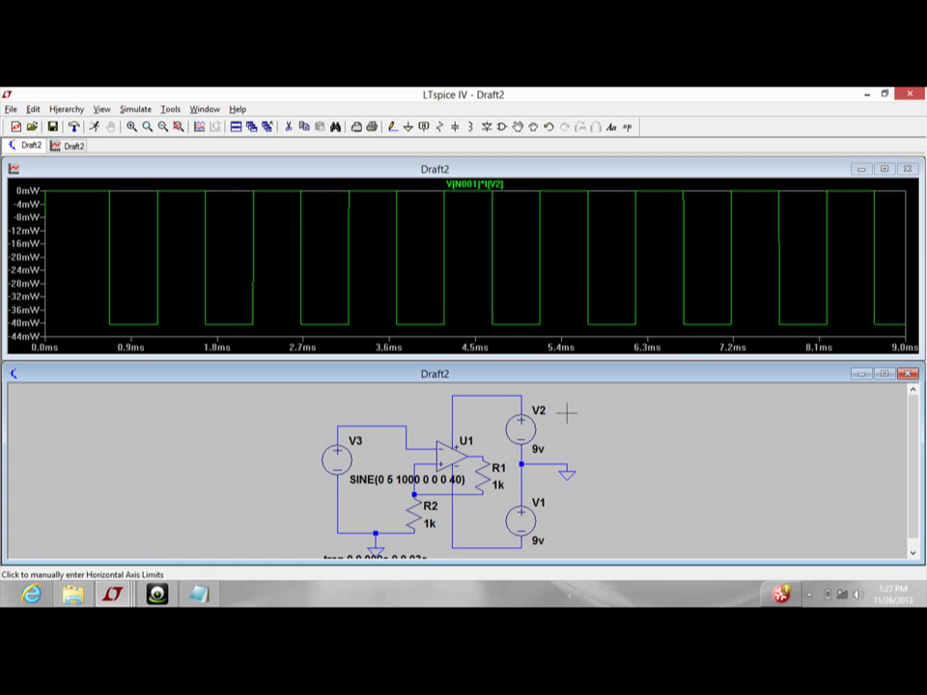
pyautogui.click(628, 129)
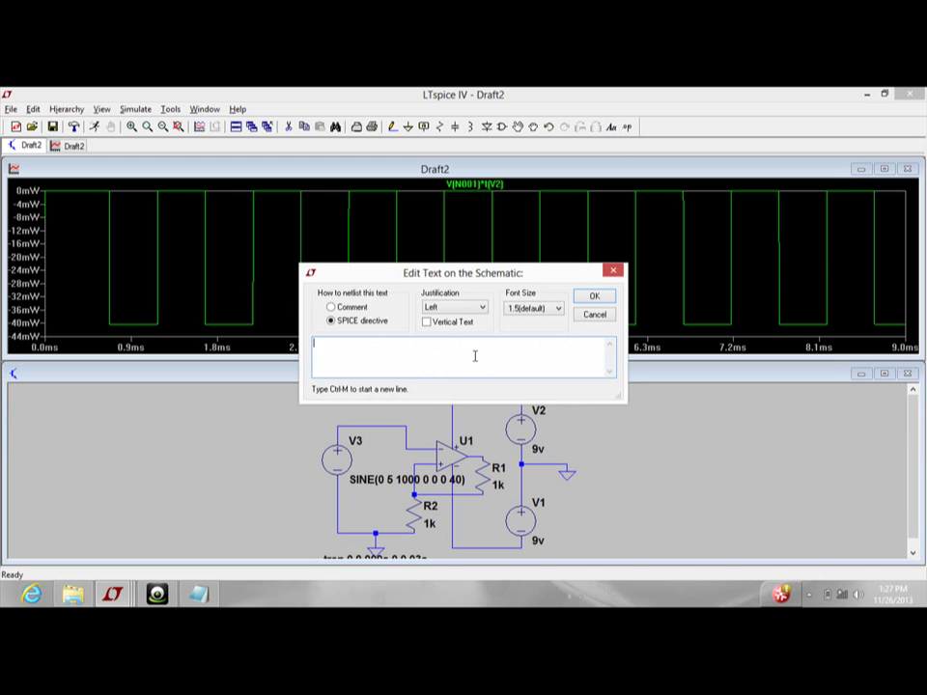
pyautogui.write('.meas')
pyautogui.write('ure ')
pyautogui.write('tran')
pyautogui.write('pw')
pyautogui.write('rv1')
pyautogui.write(' AV')
pyautogui.write('G')
pyautogui.write('(')
pyautogui.write(')')
pyautogui.write('V(')
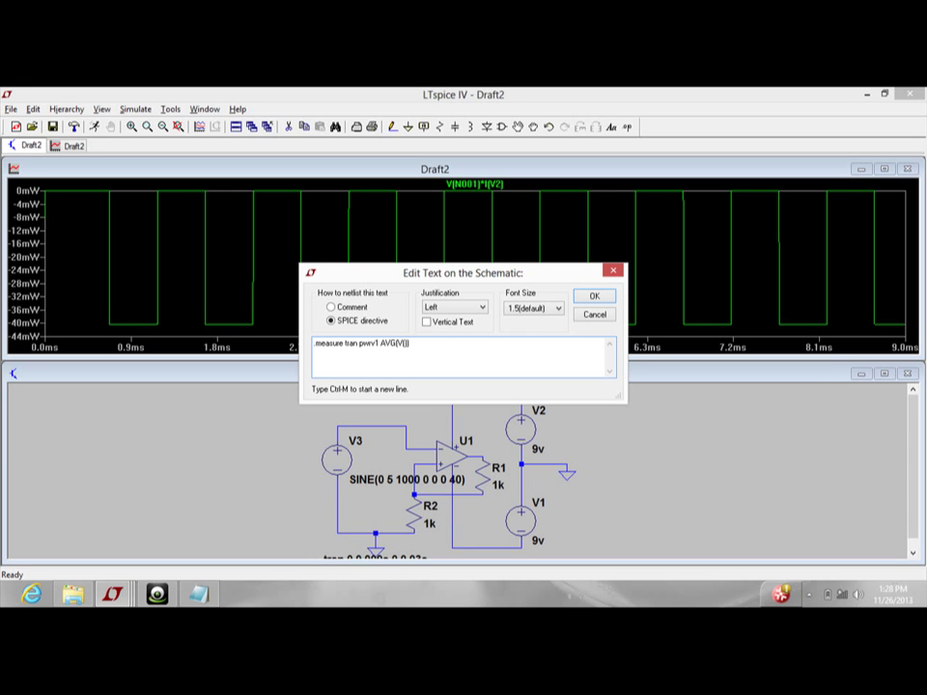
pyautogui.write('N001)*I(V2)')
pyautogui.write(' from 0 to 0.0000')
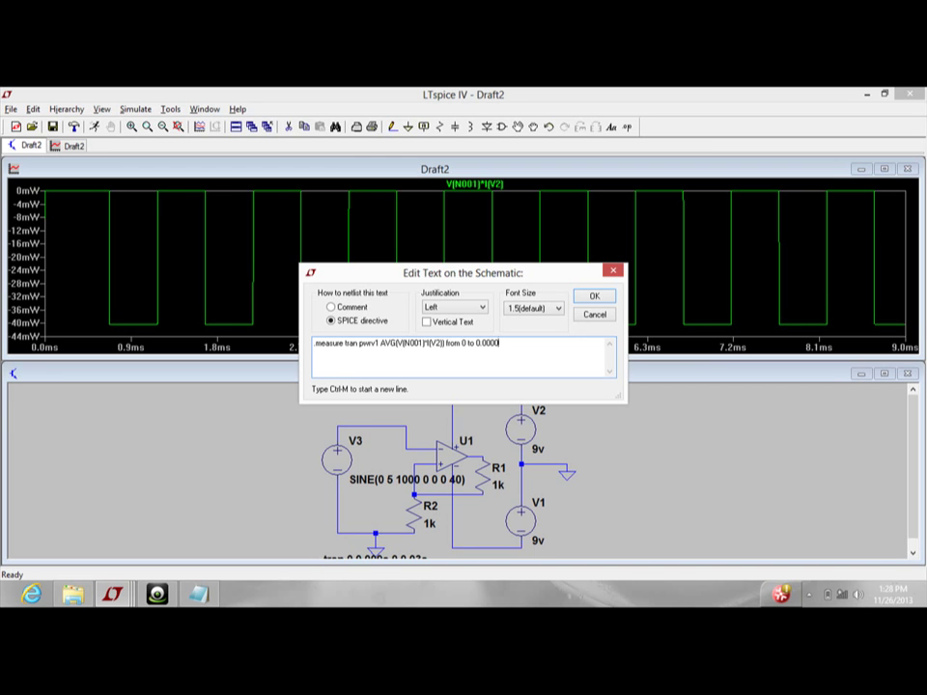
pyautogui.write('3')
pyautogui.press('BackSpace')
pyautogui.press('BackSpace')
pyautogui.write('9s')
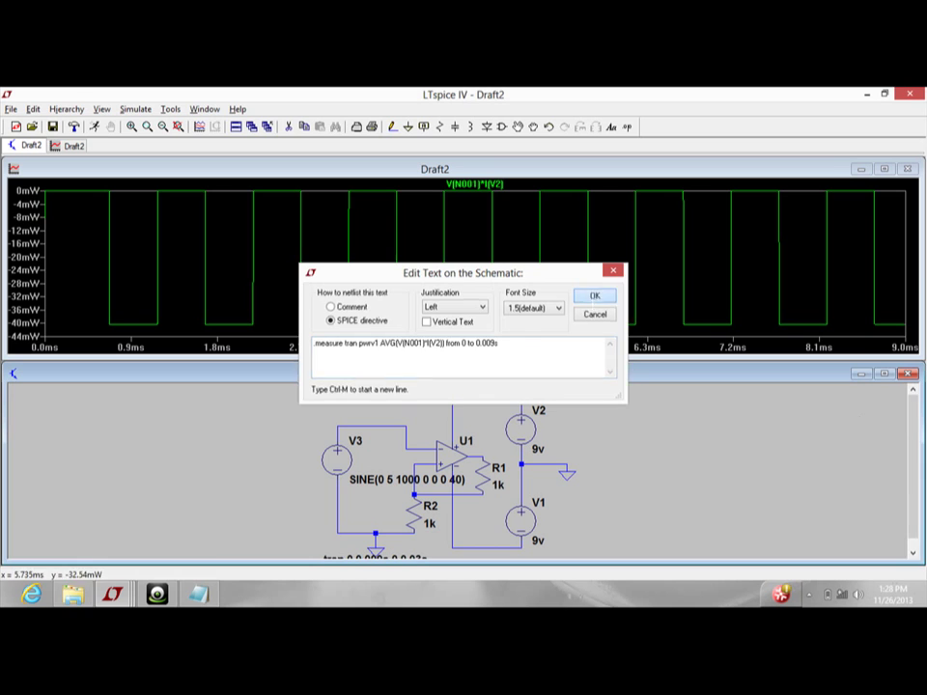
pyautogui.click(594, 295)
pyautogui.click(574, 410)
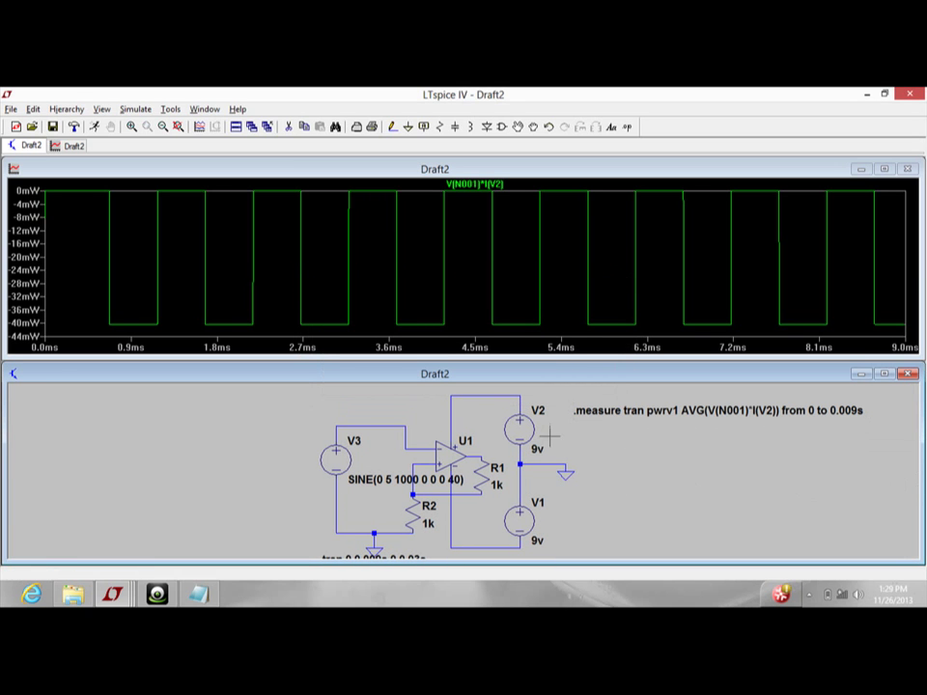
pyautogui.click(74, 127)
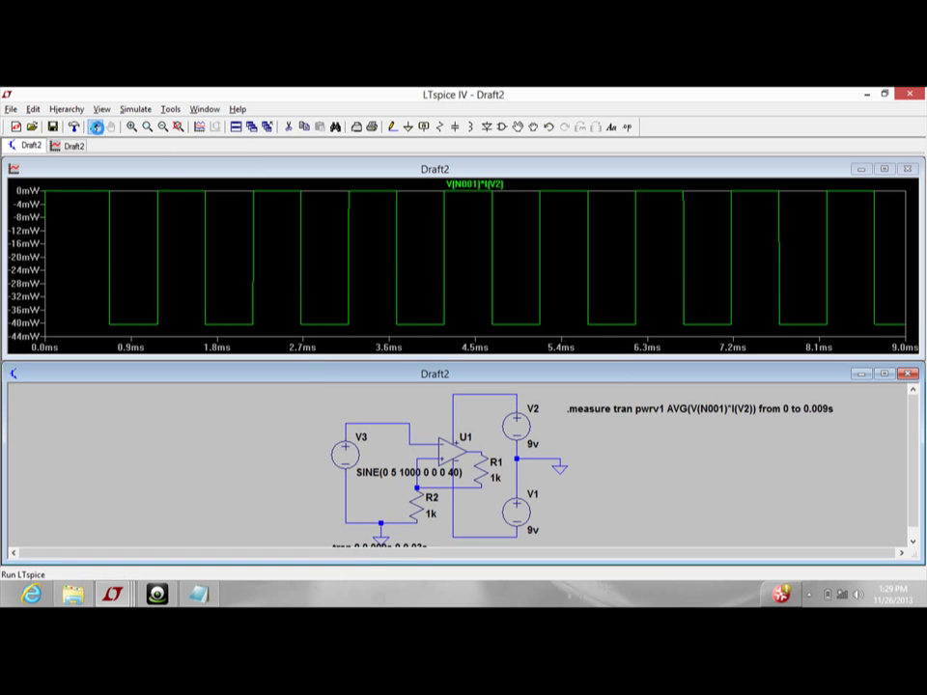
pyautogui.click(97, 127)
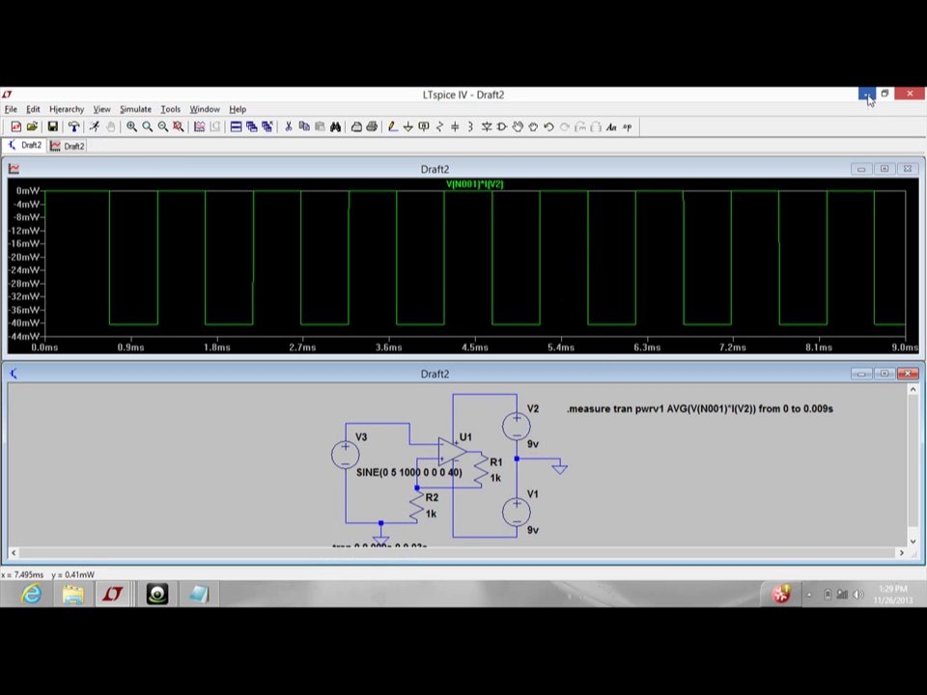
# Save the schematic to the Desktop under the author's full name followed by 4, and run the simulation again.
pyautogui.click(14, 109)
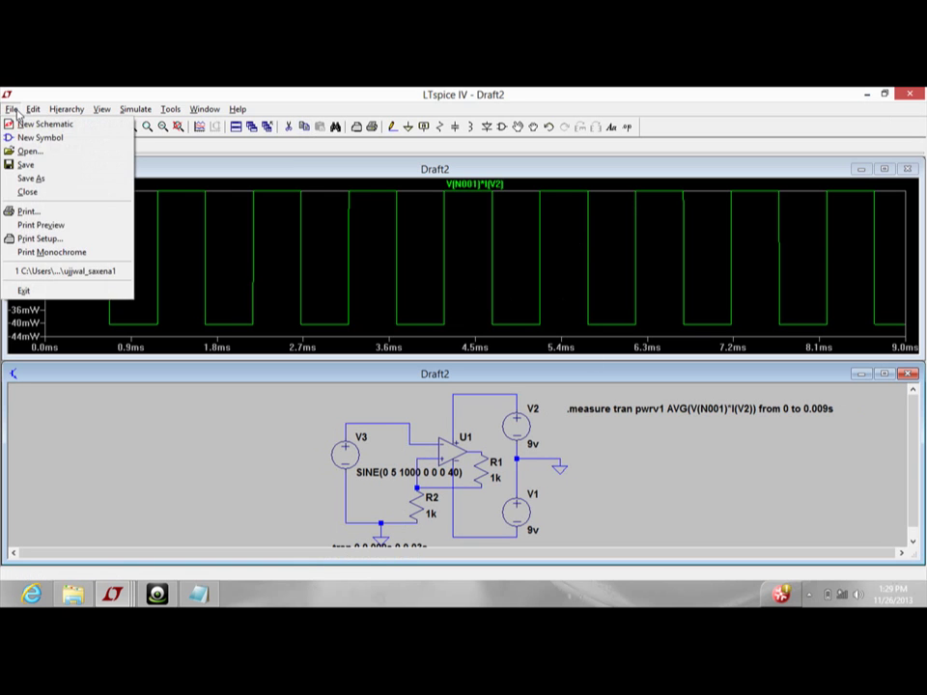
pyautogui.click(32, 180)
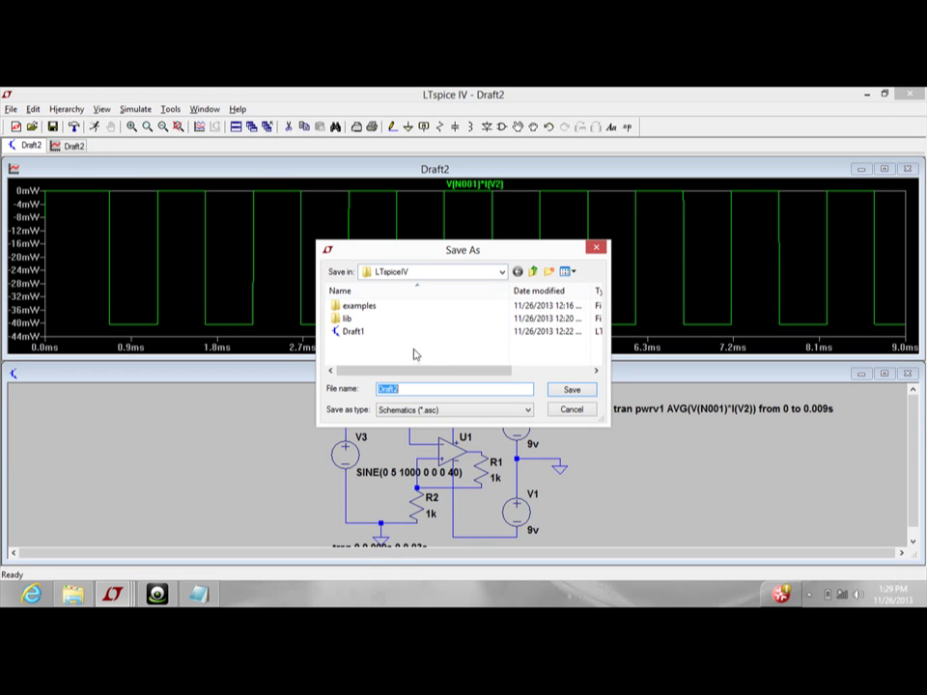
pyautogui.write('ujjwal_sax')
pyautogui.write('ena4')
pyautogui.click(502, 271)
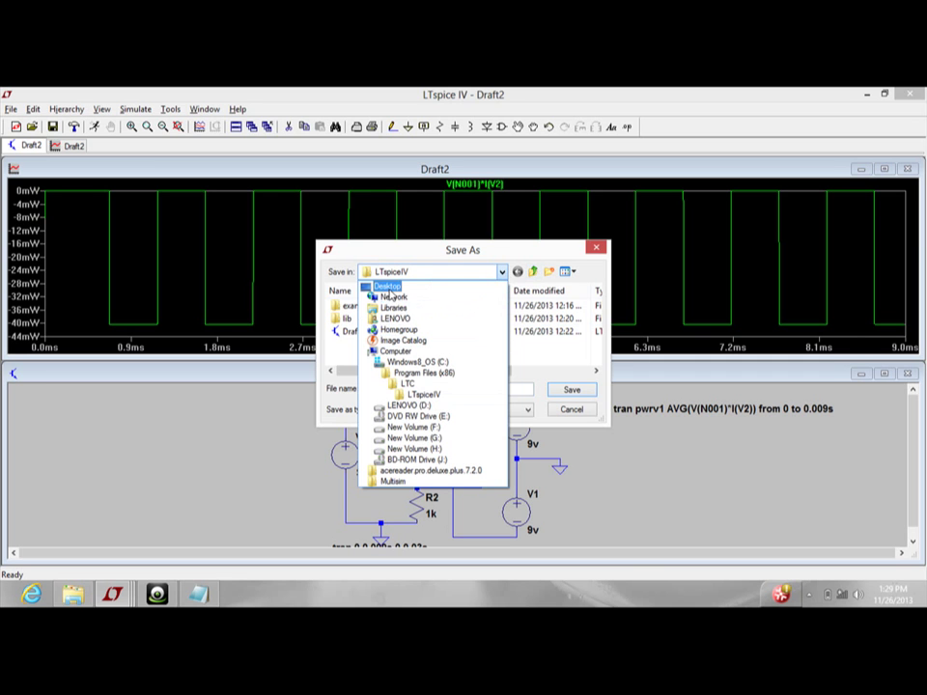
pyautogui.click(387, 286)
pyautogui.click(570, 389)
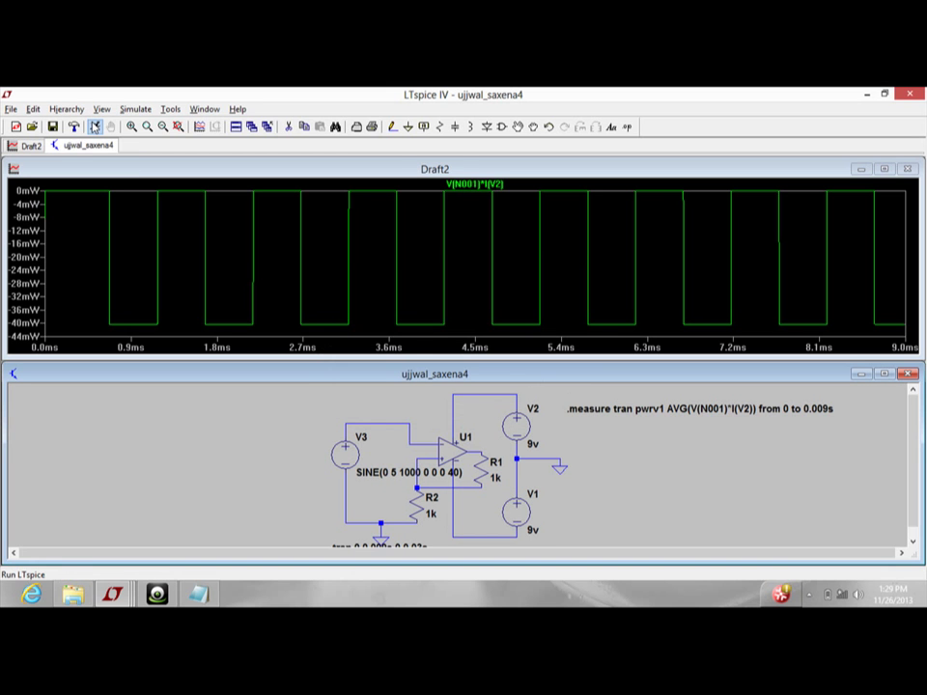
pyautogui.click(94, 127)
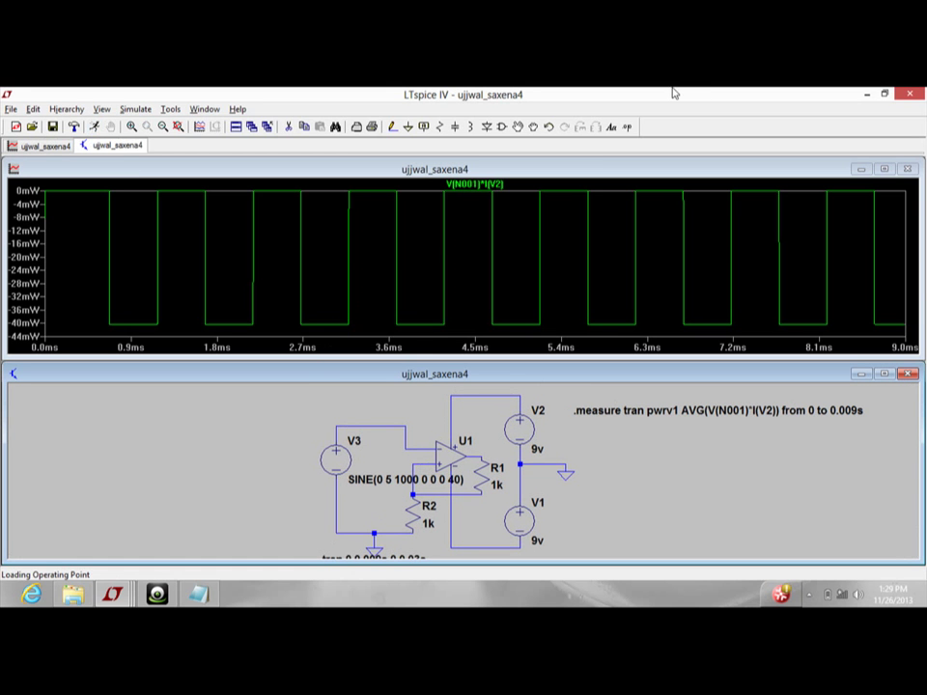
# Open the new simulation log from the desktop in Notepad and read the pwrv1 average power measurement.
pyautogui.click(867, 95)
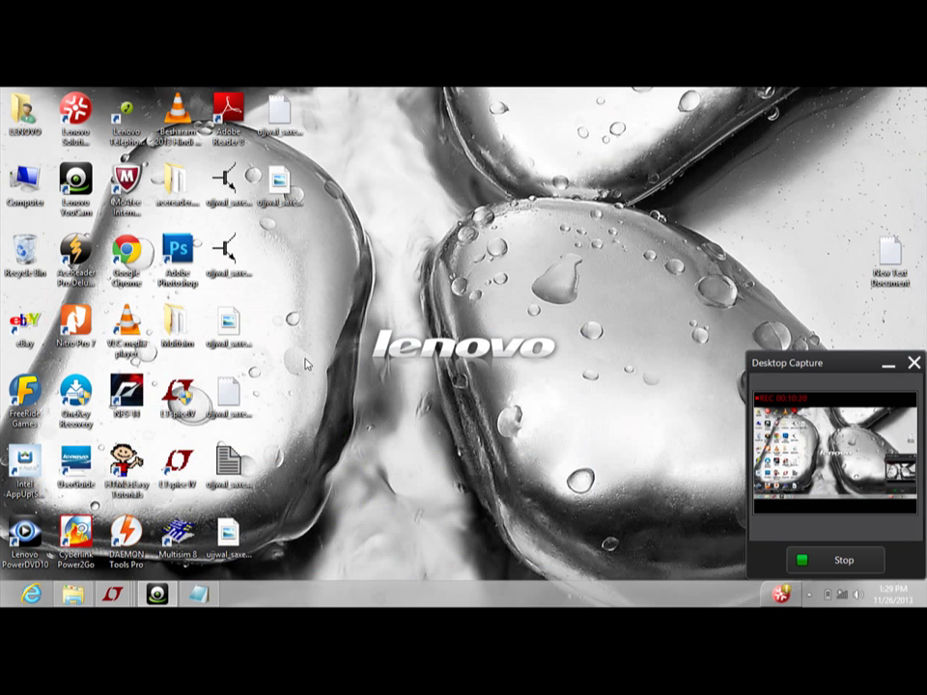
pyautogui.doubleClick(278, 201)
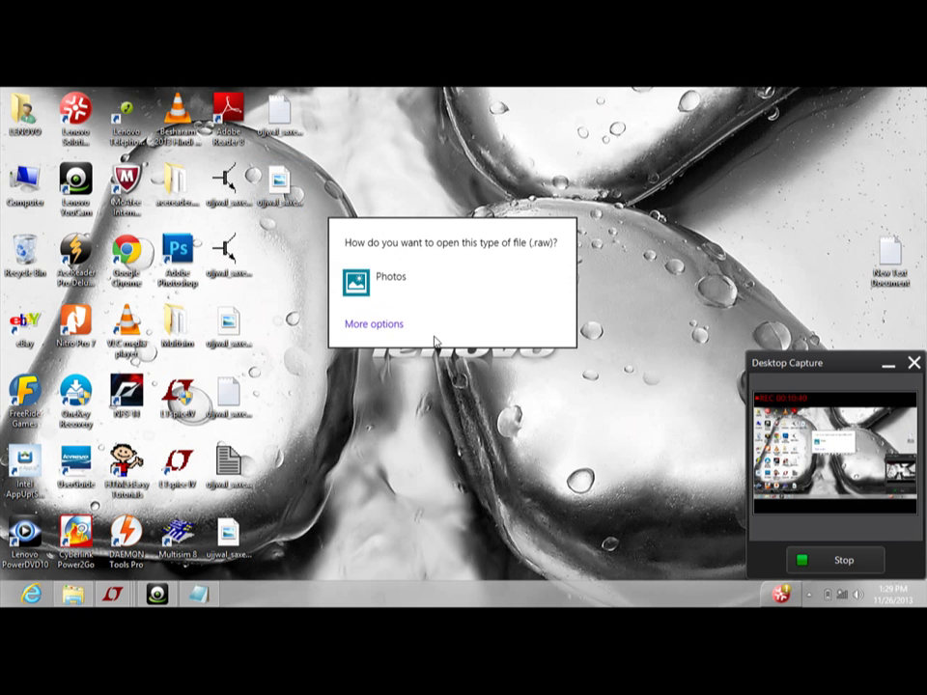
pyautogui.click(281, 129)
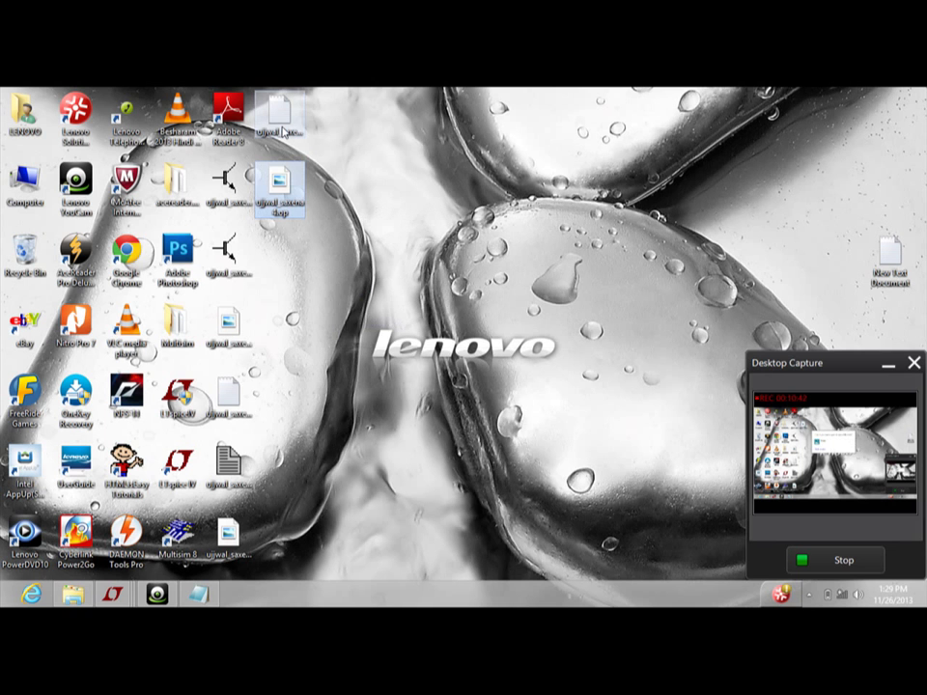
pyautogui.doubleClick(281, 129)
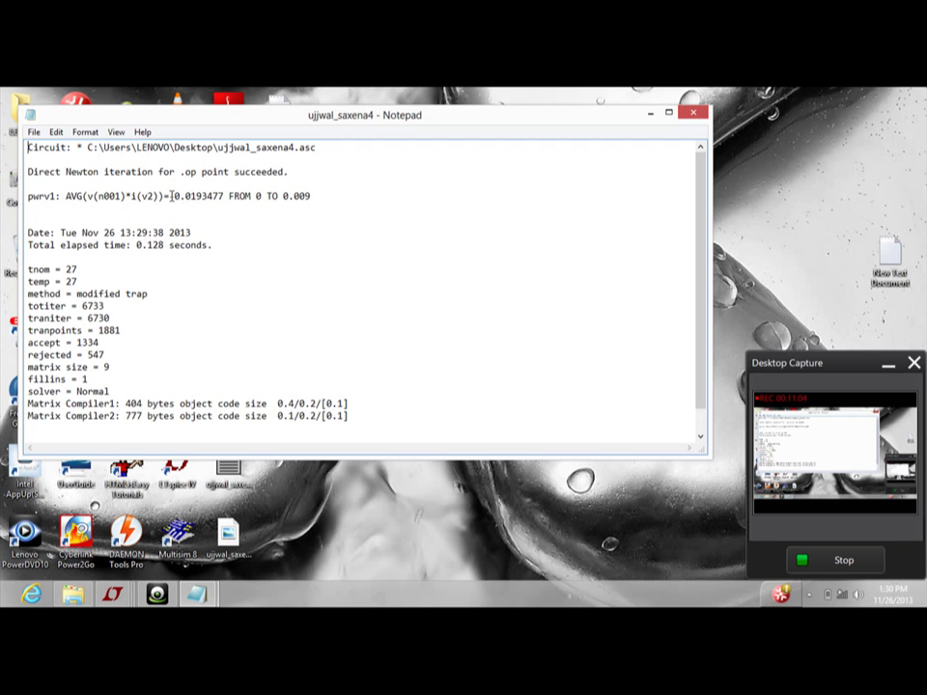
pyautogui.moveTo(170, 197); pyautogui.dragTo(228, 195)
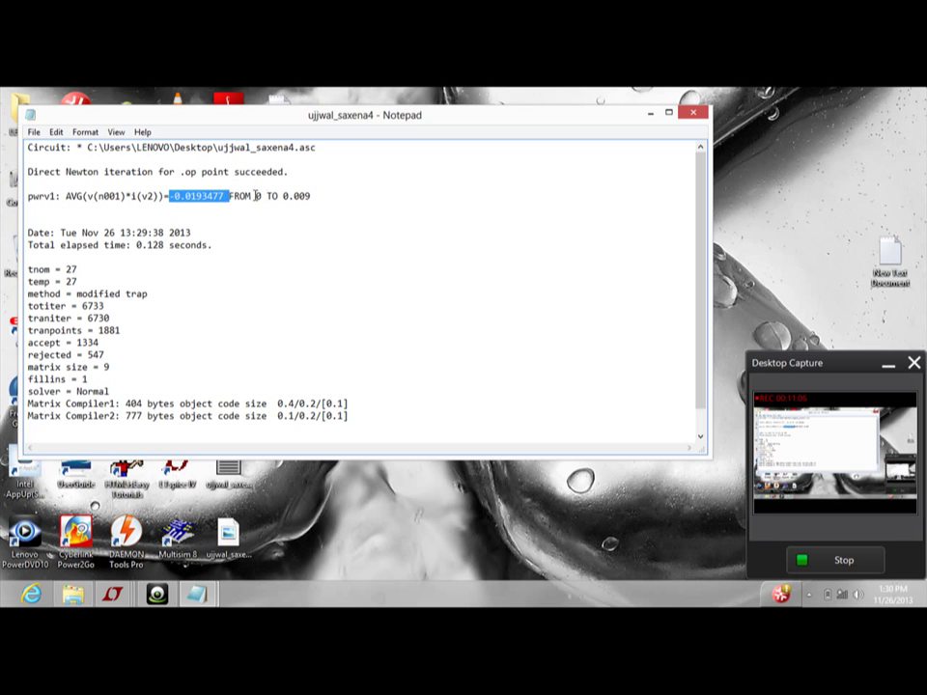
pyautogui.click(311, 235)
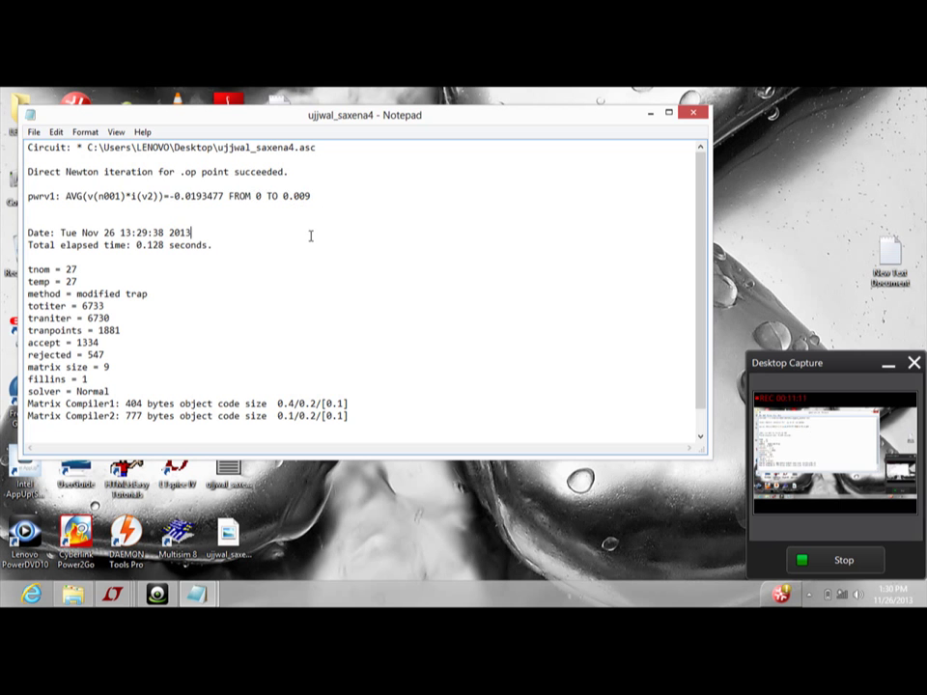
# Close the simulation log and bring up the open text document containing the author's blog and e-mail details.
pyautogui.click(693, 114)
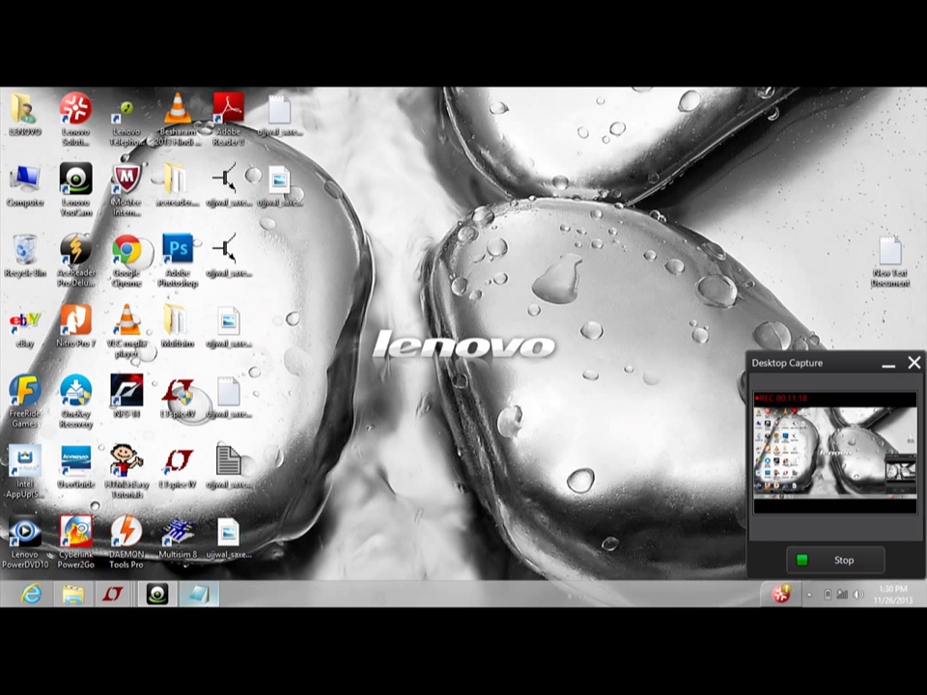
pyautogui.moveTo(199, 593)
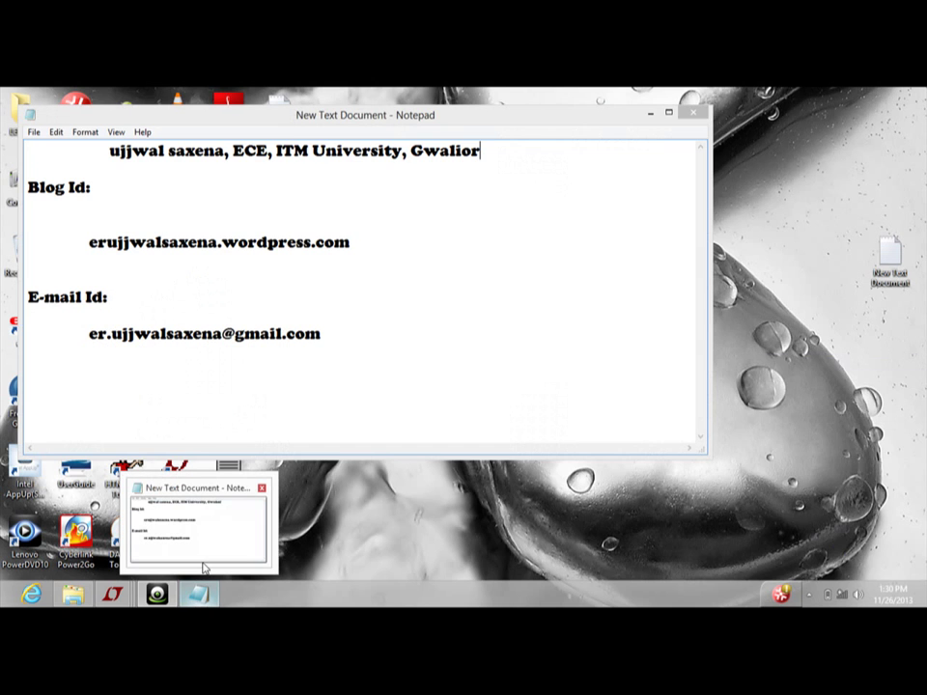
pyautogui.click(203, 565)
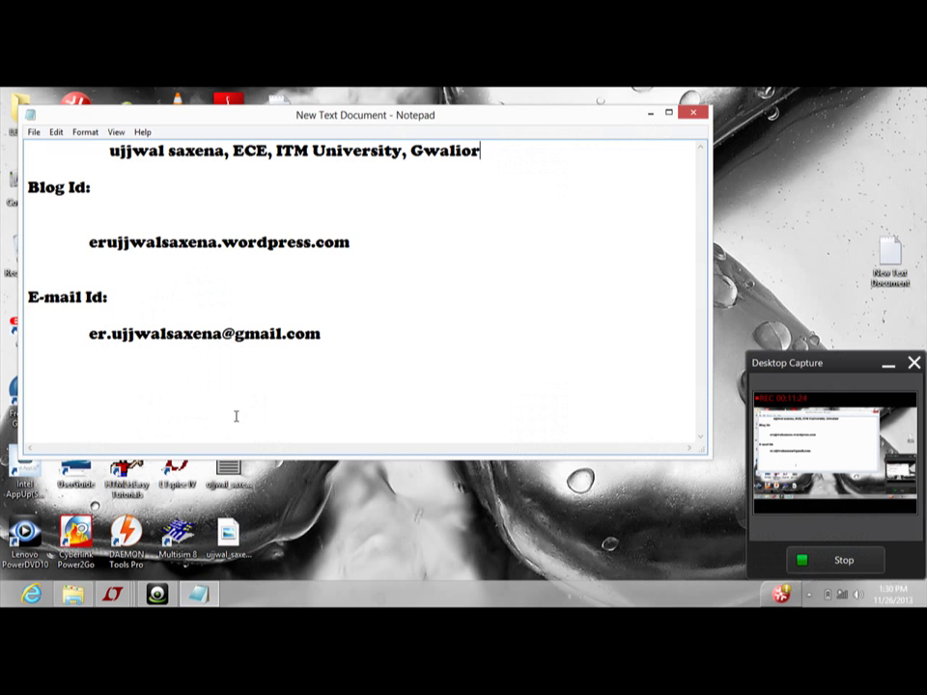
# Minimize the contact details document and switch back to the LTspice window showing the op-amp schematic and V2's power plot.
pyautogui.click(651, 114)
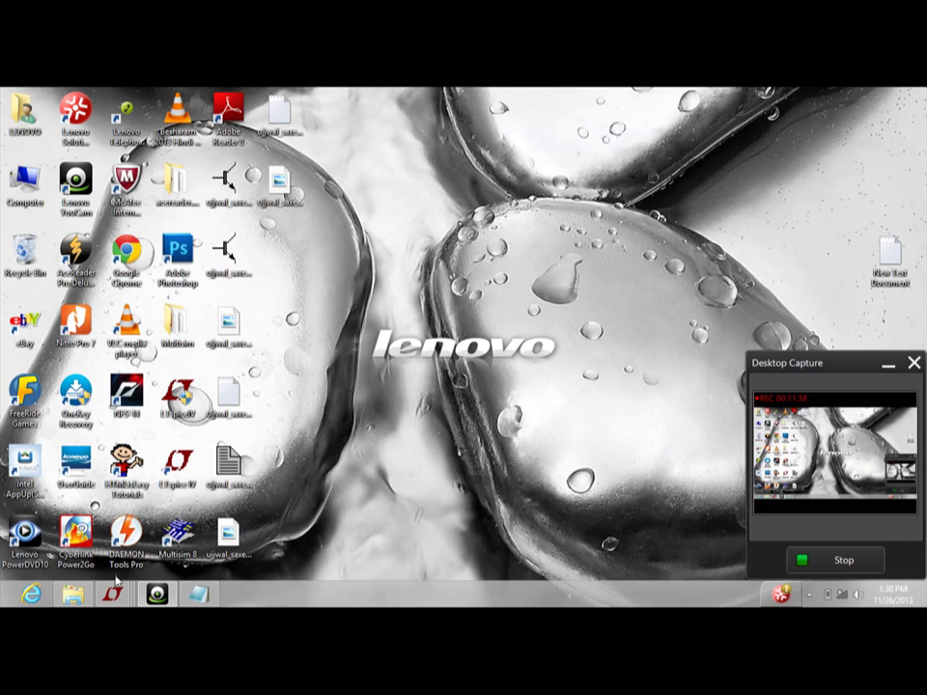
pyautogui.moveTo(114, 596)
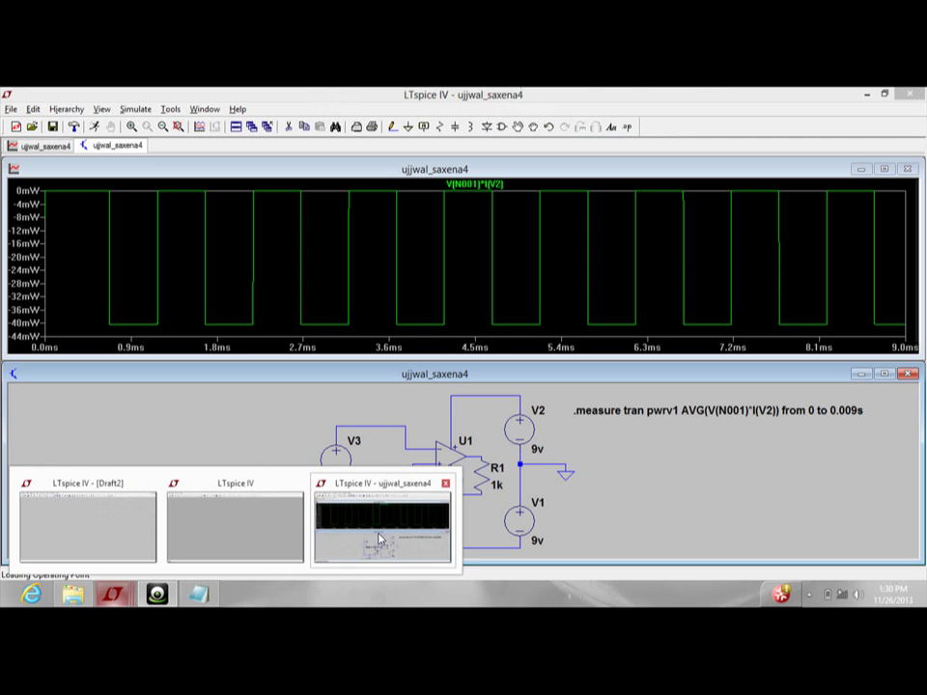
pyautogui.click(379, 541)
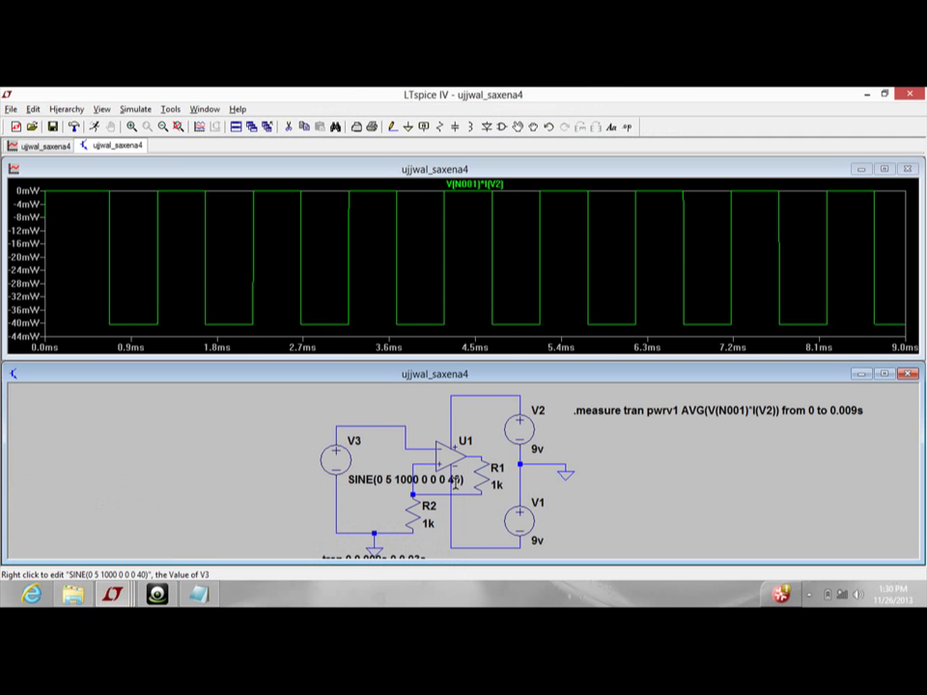